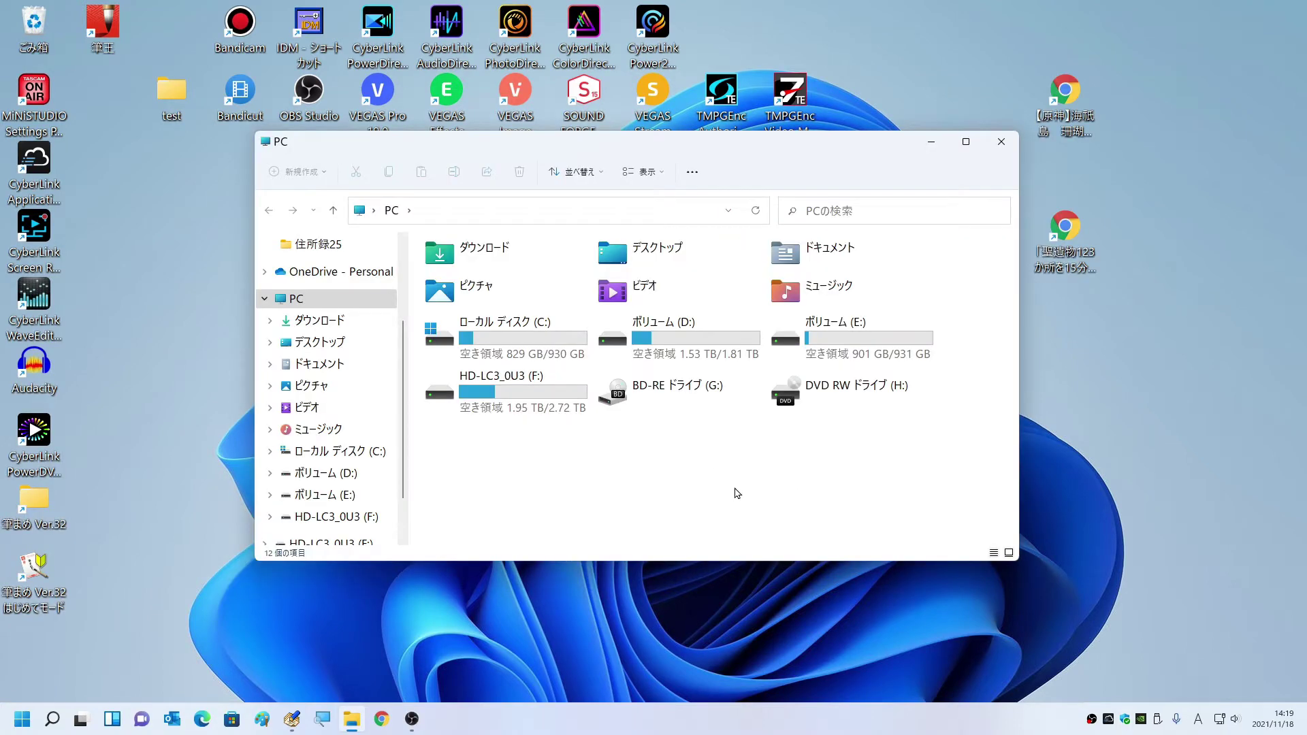
- Open D:\住所録25 to list 住所録01.csv, 住所録02.xlsx and 筆王03.xml
{"action": "double_click", "coordinate": [674, 334]}
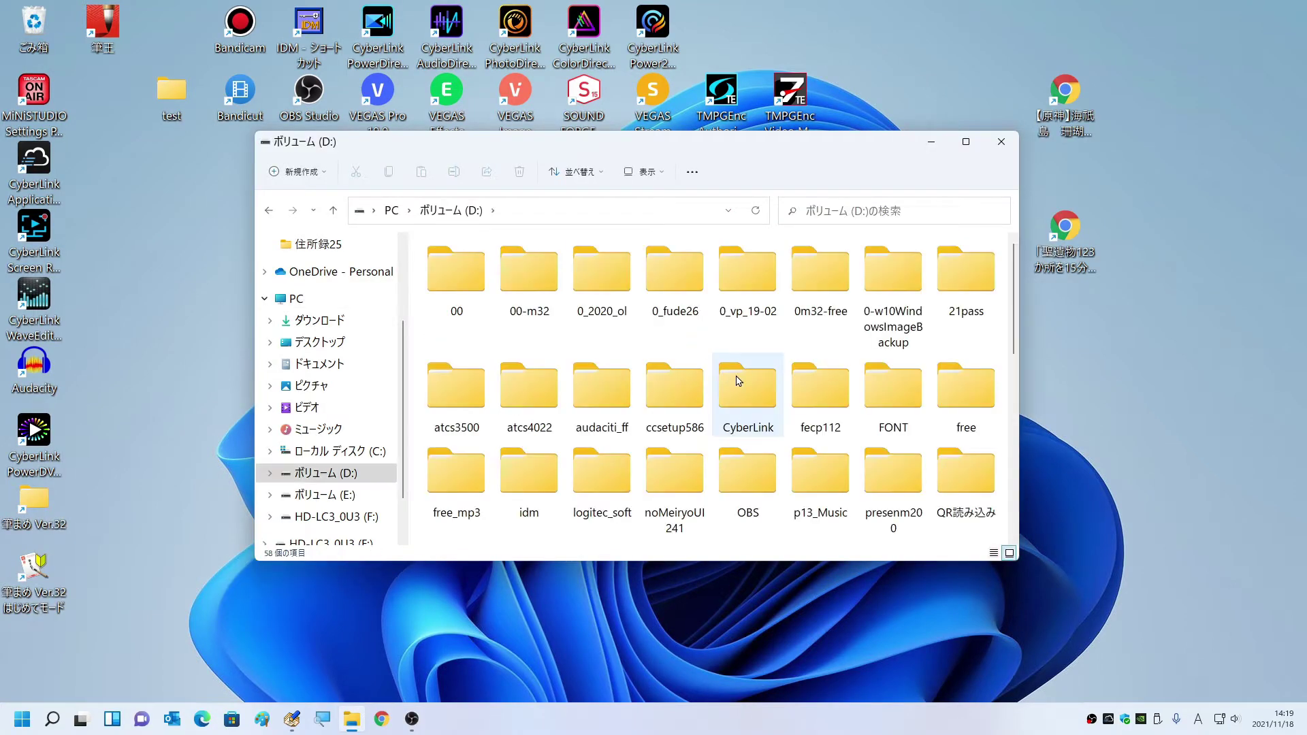
{"action": "scroll", "coordinate": [717, 379], "scroll_direction": "down", "scroll_amount": 1}
{"action": "scroll", "coordinate": [654, 263], "scroll_direction": "down", "scroll_amount": 2}
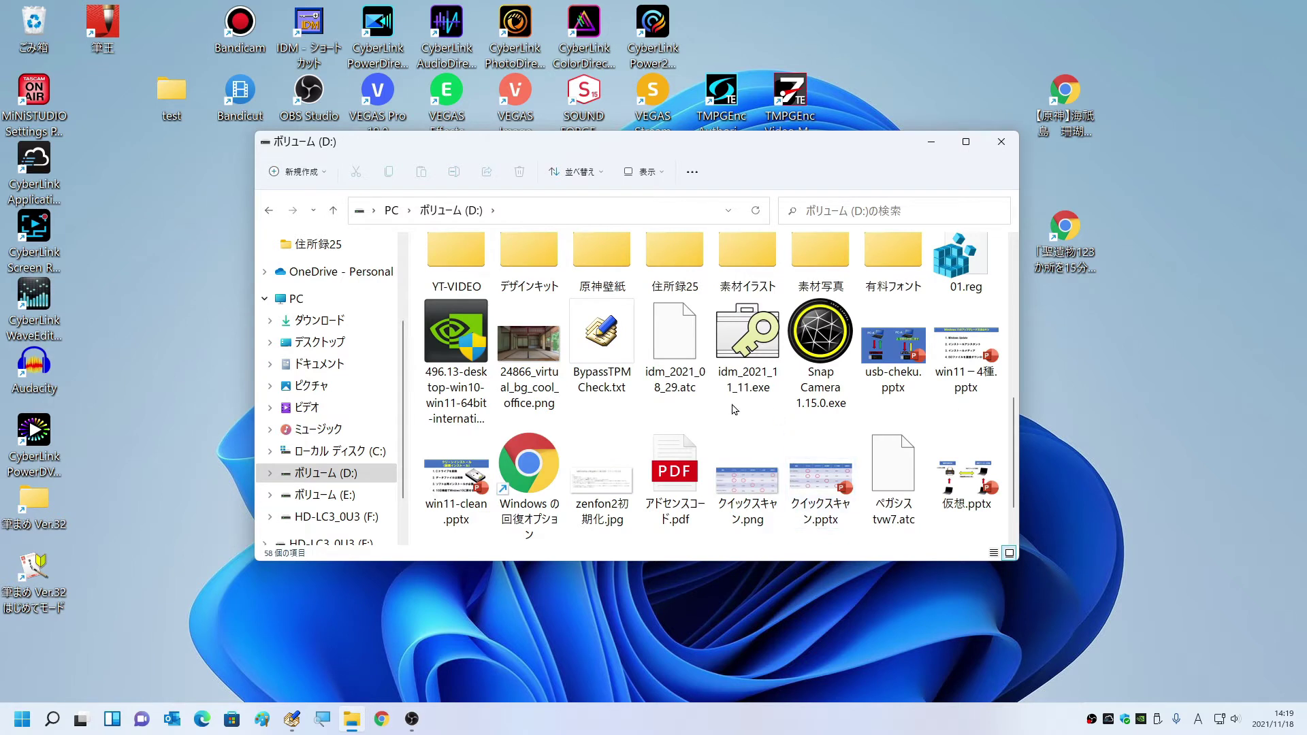
{"action": "left_click", "coordinate": [654, 263]}
{"action": "scroll", "coordinate": [657, 267], "scroll_direction": "up", "scroll_amount": 1}
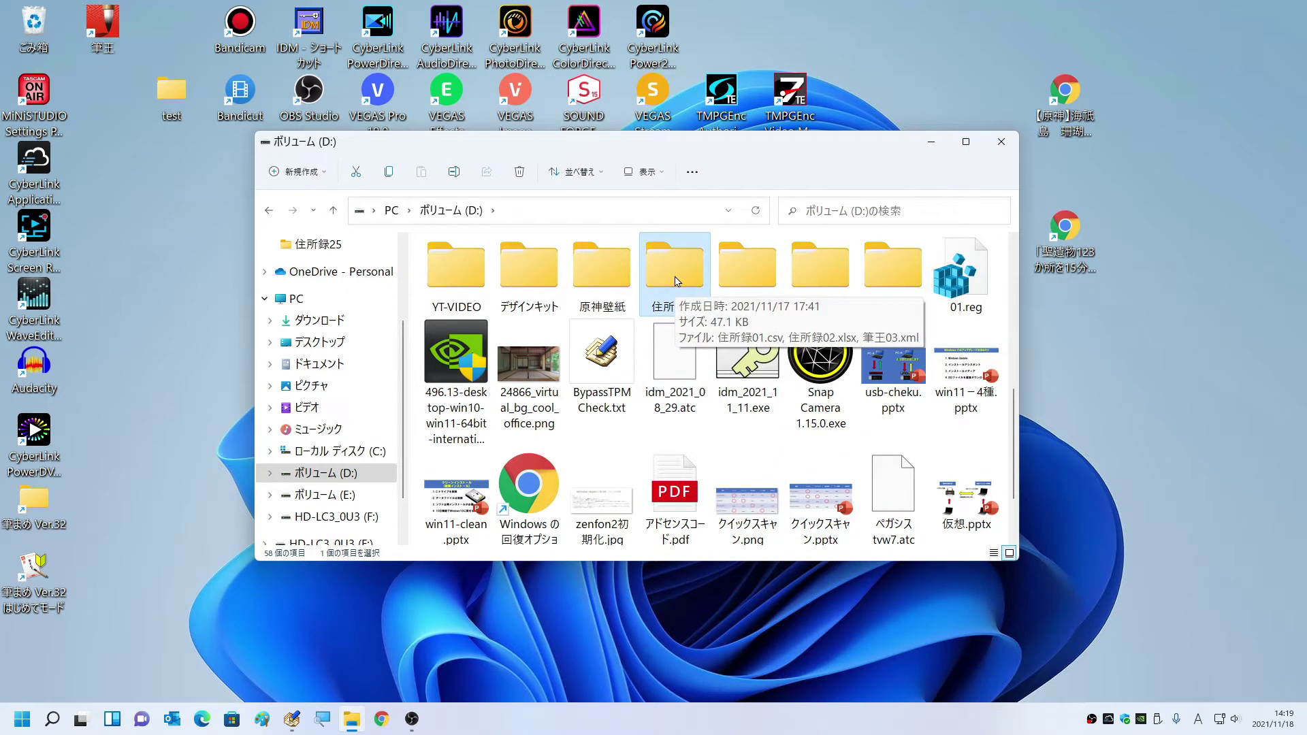
{"action": "double_click", "coordinate": [677, 281]}
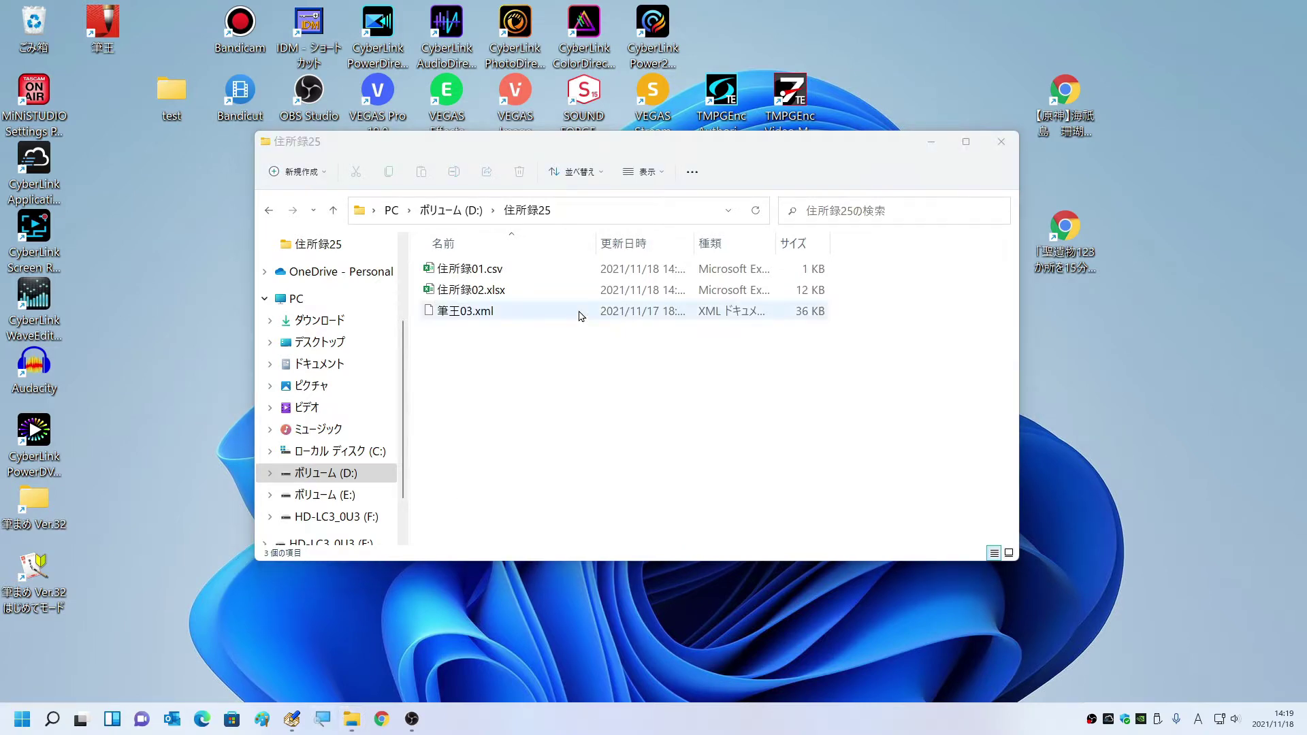
{"action": "left_click", "coordinate": [442, 272]}
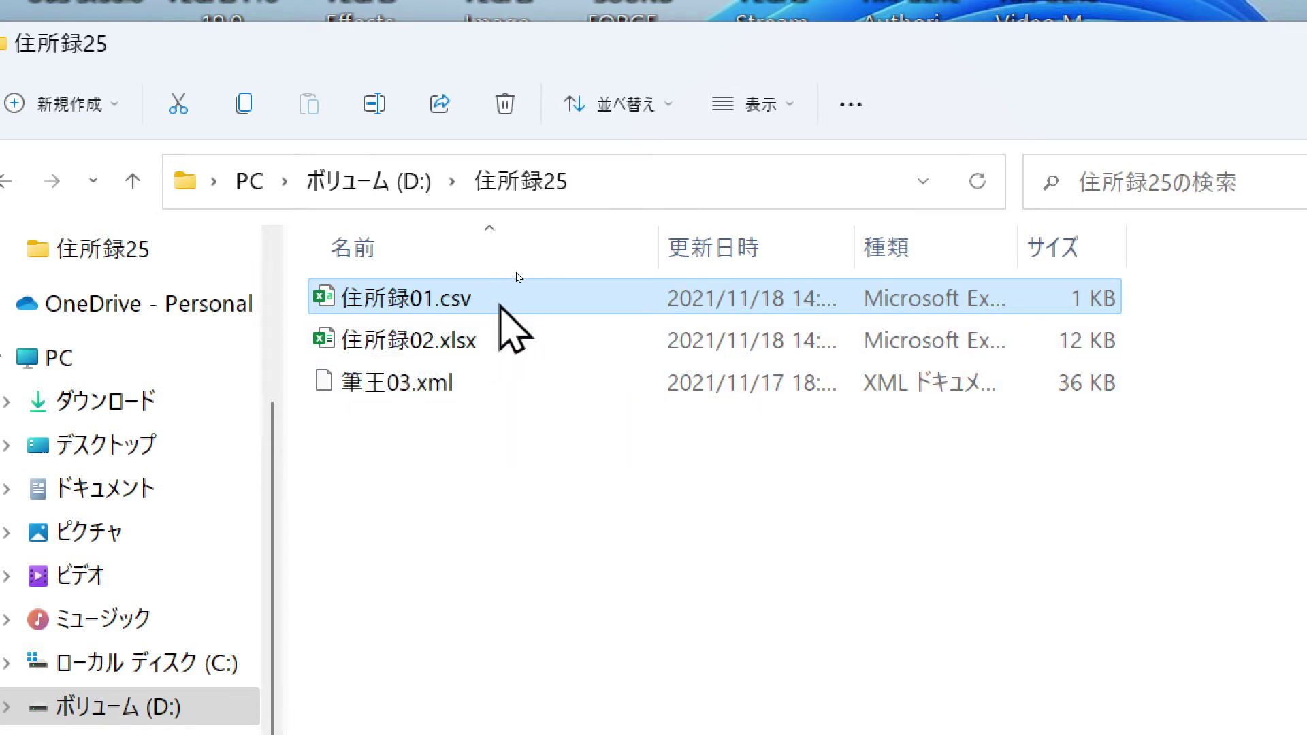
{"action": "mouse_move", "coordinate": [405, 299]}
{"action": "key", "text": "Down"}
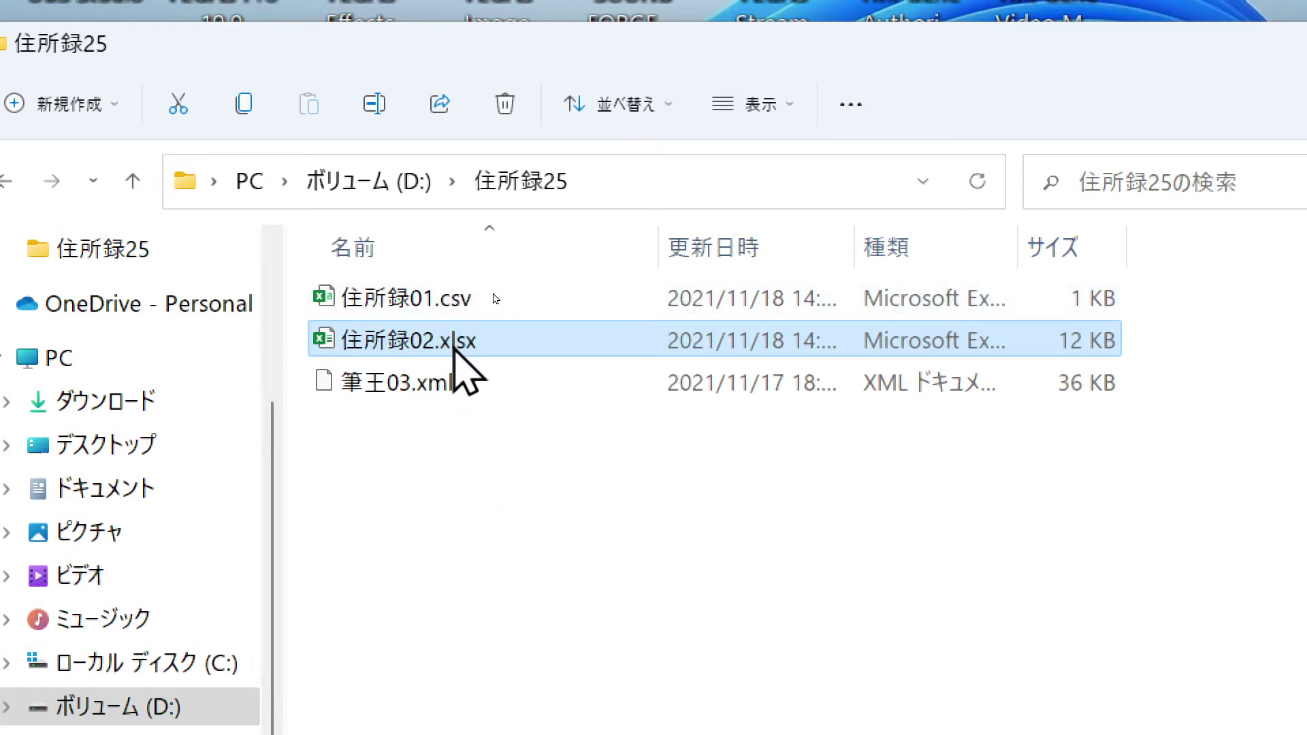
{"action": "mouse_move", "coordinate": [408, 341]}
{"action": "left_click", "coordinate": [353, 384]}
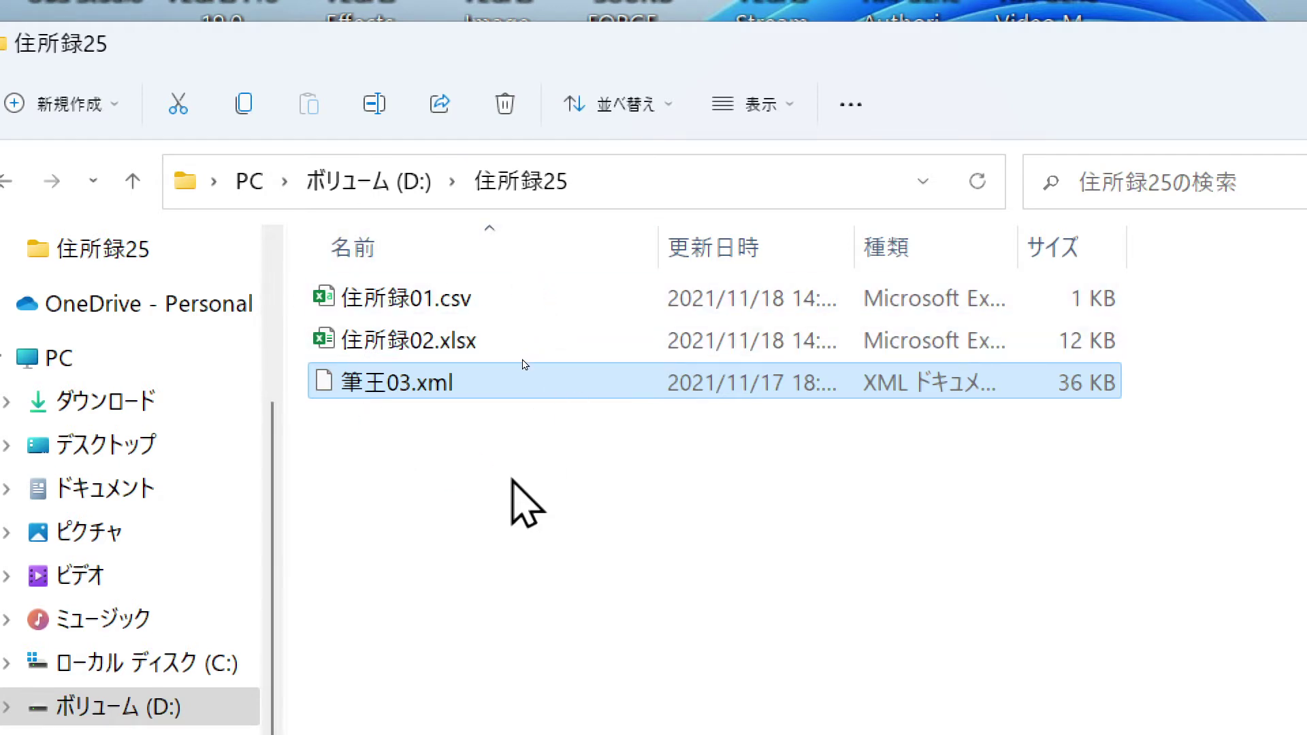
{"action": "left_click", "coordinate": [646, 422]}
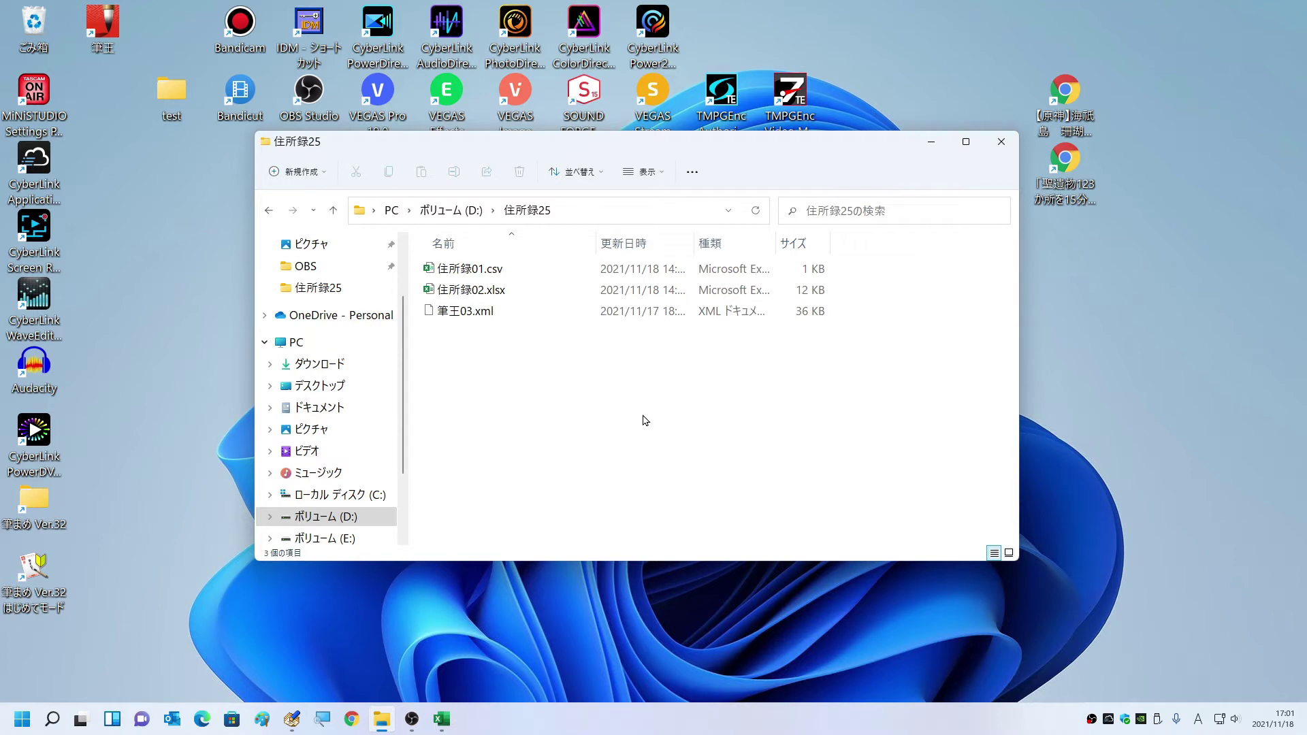
- Open 住所録01.csv in Excel to check its 氏名, 郵便番号 and 住所 columns
{"action": "double_click", "coordinate": [468, 274]}
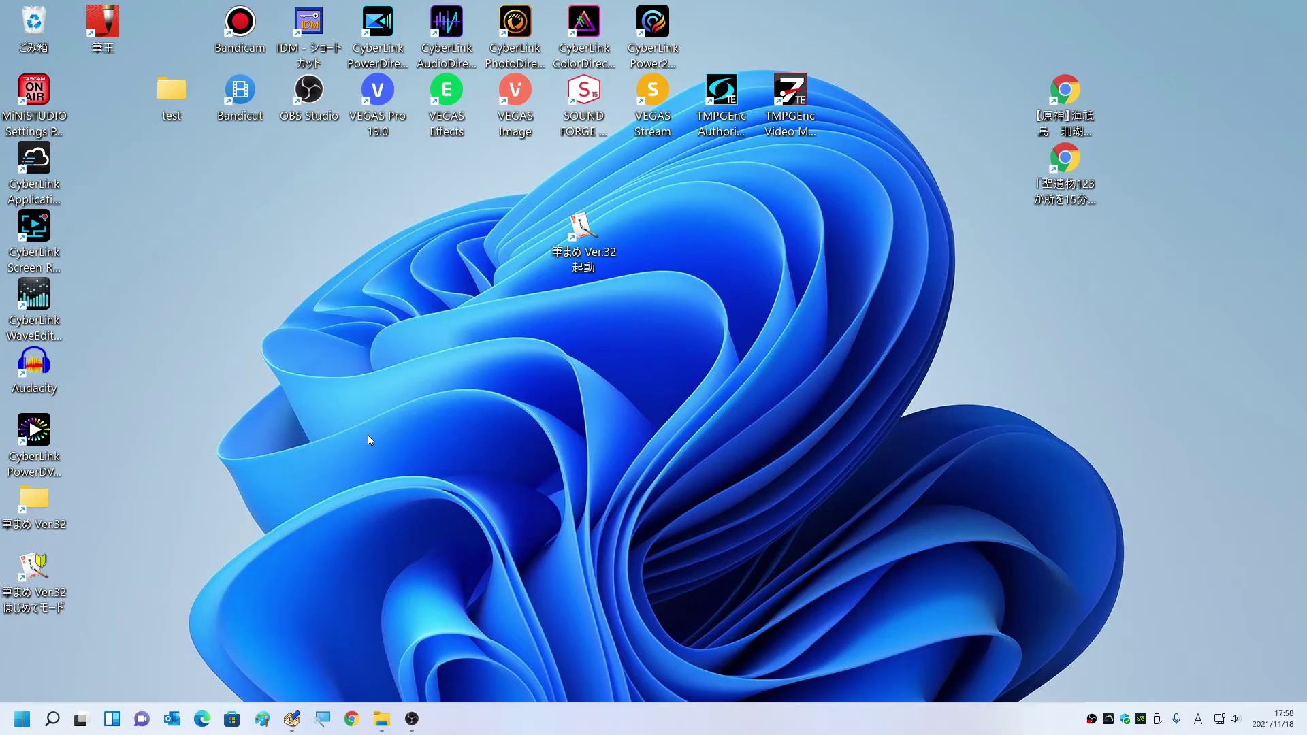
- Launch 筆まめ Ver.32, point out 住所録01.csv as the source, and choose to open another format
{"action": "double_click", "coordinate": [581, 227]}
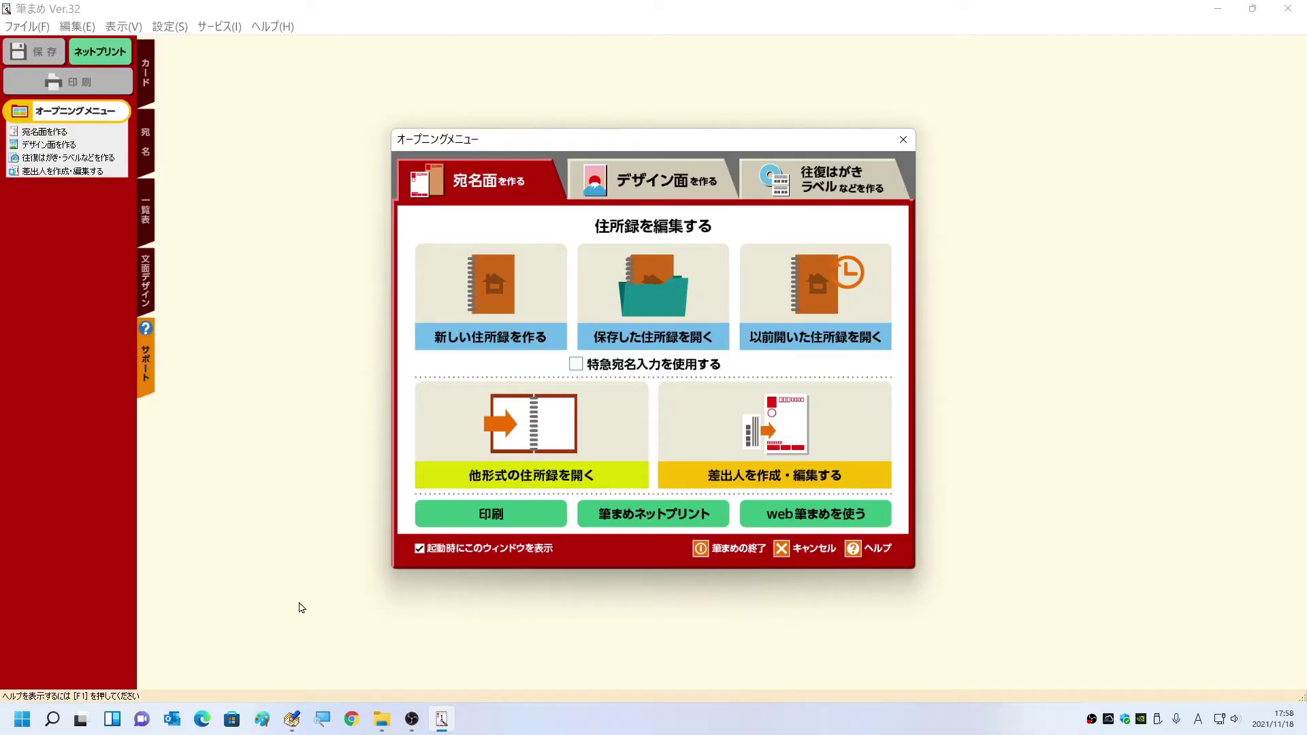
{"action": "left_click", "coordinate": [382, 719]}
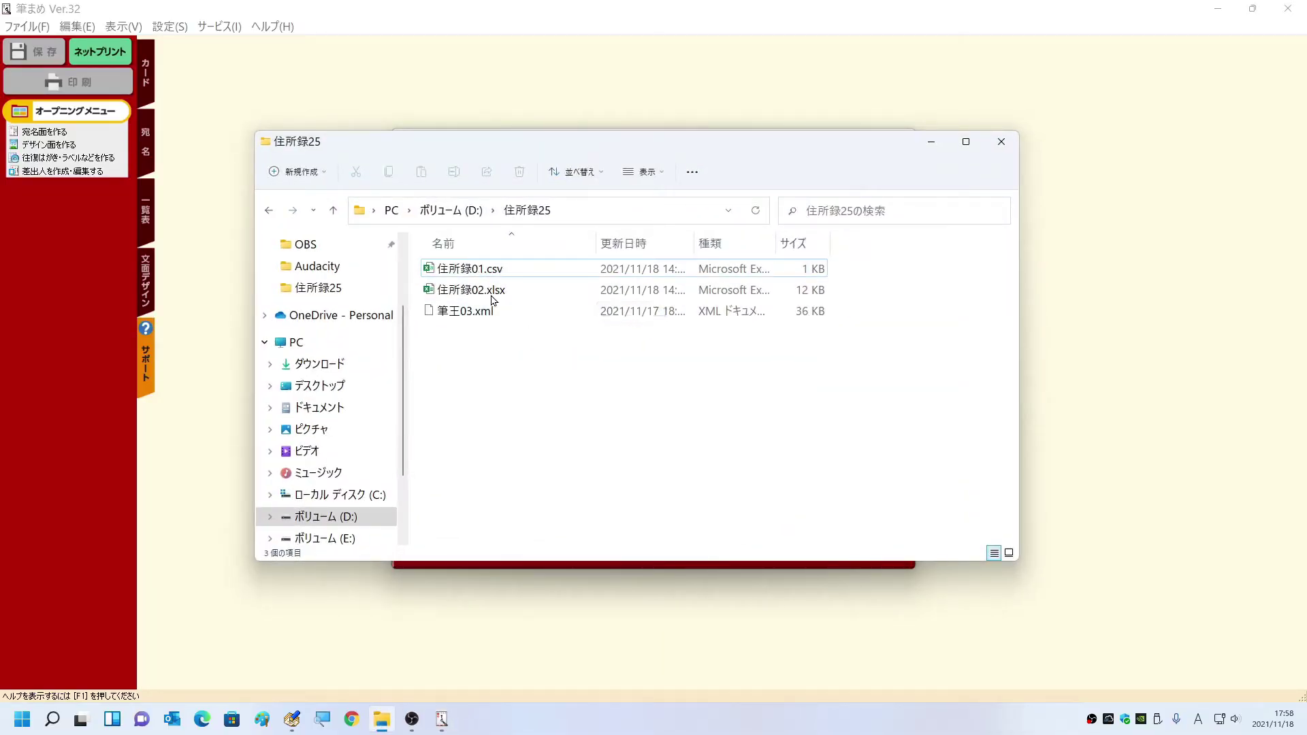
{"action": "left_click", "coordinate": [477, 270]}
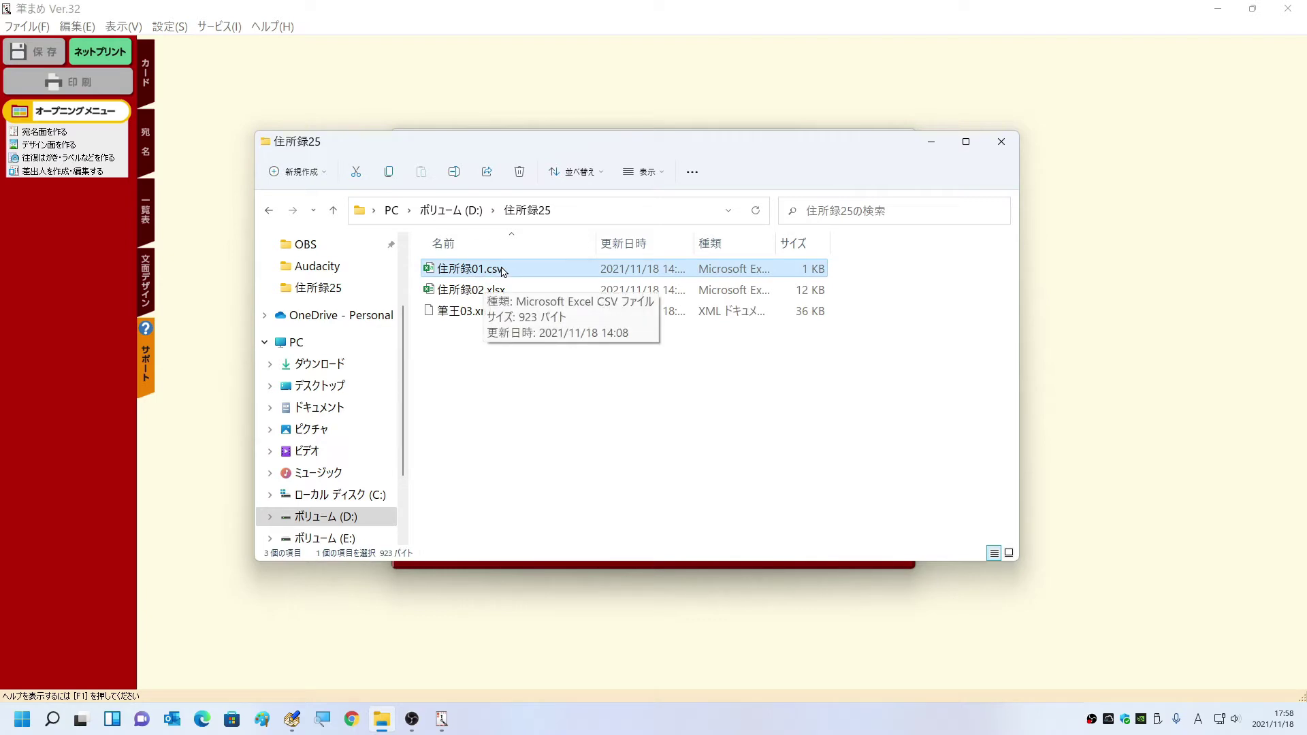
{"action": "key", "text": "alt+Tab"}
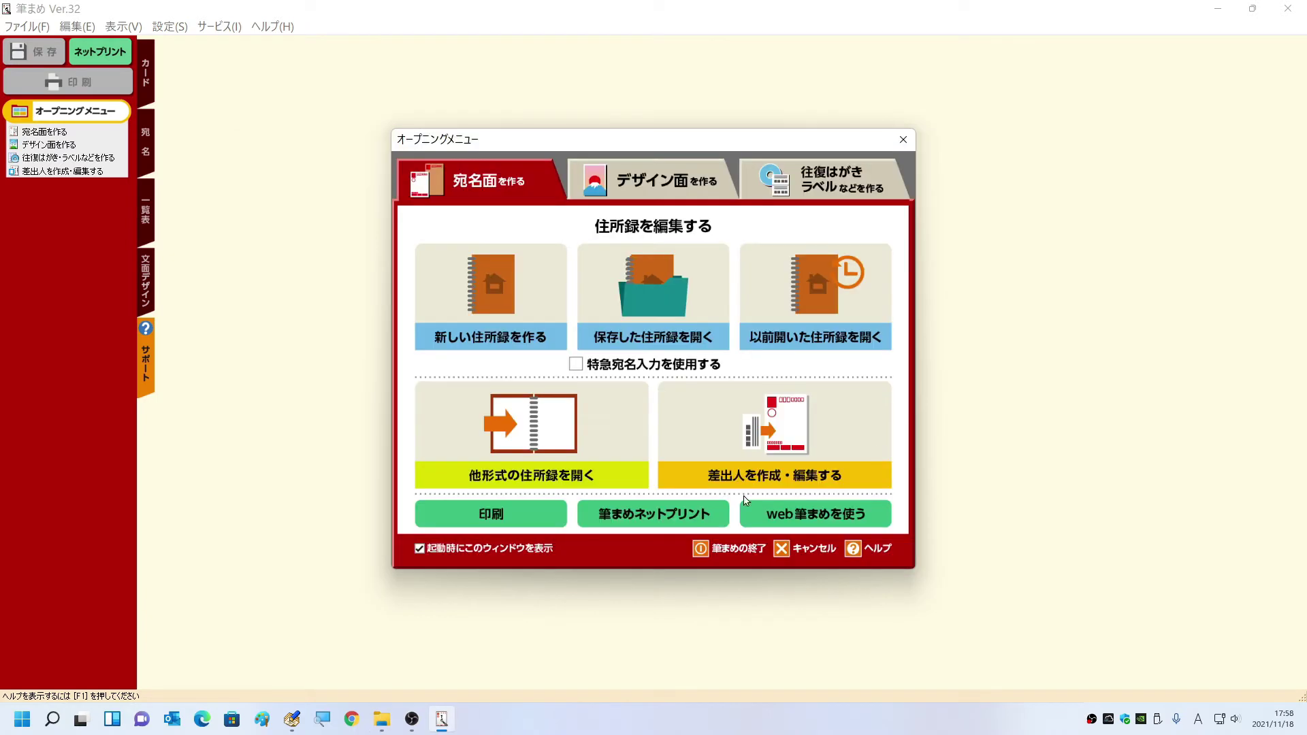
{"action": "left_click", "coordinate": [519, 427]}
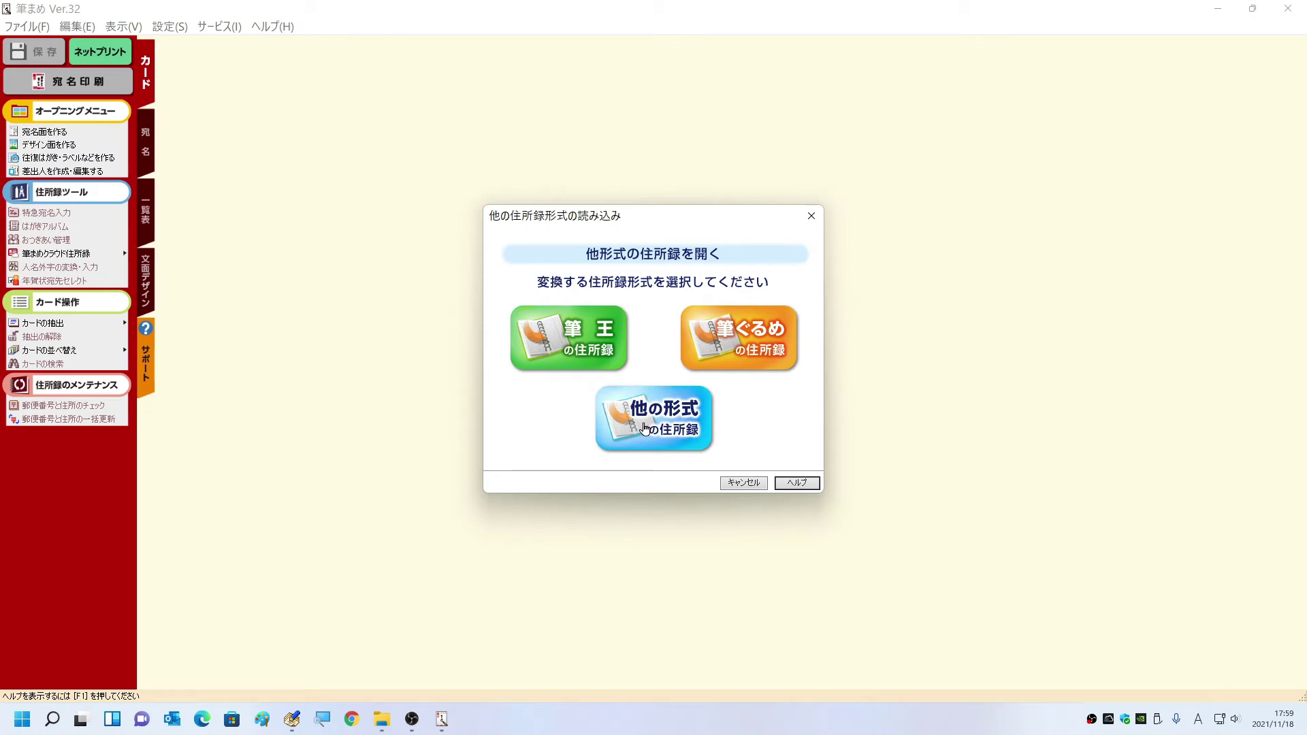
- Choose 他の形式の住所録 with the 区切り文字形式ファイル (*.csv,*.txt) file type
{"action": "left_click", "coordinate": [644, 427]}
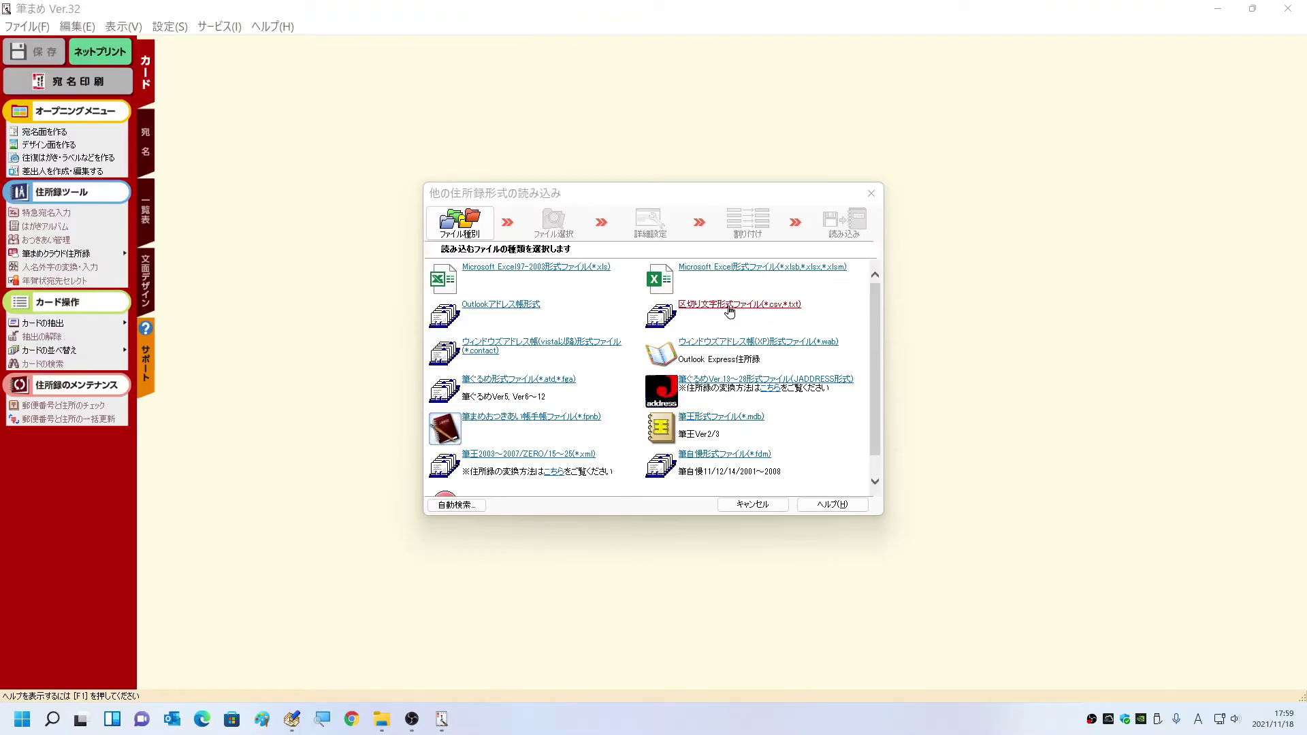
{"action": "left_click", "coordinate": [731, 311]}
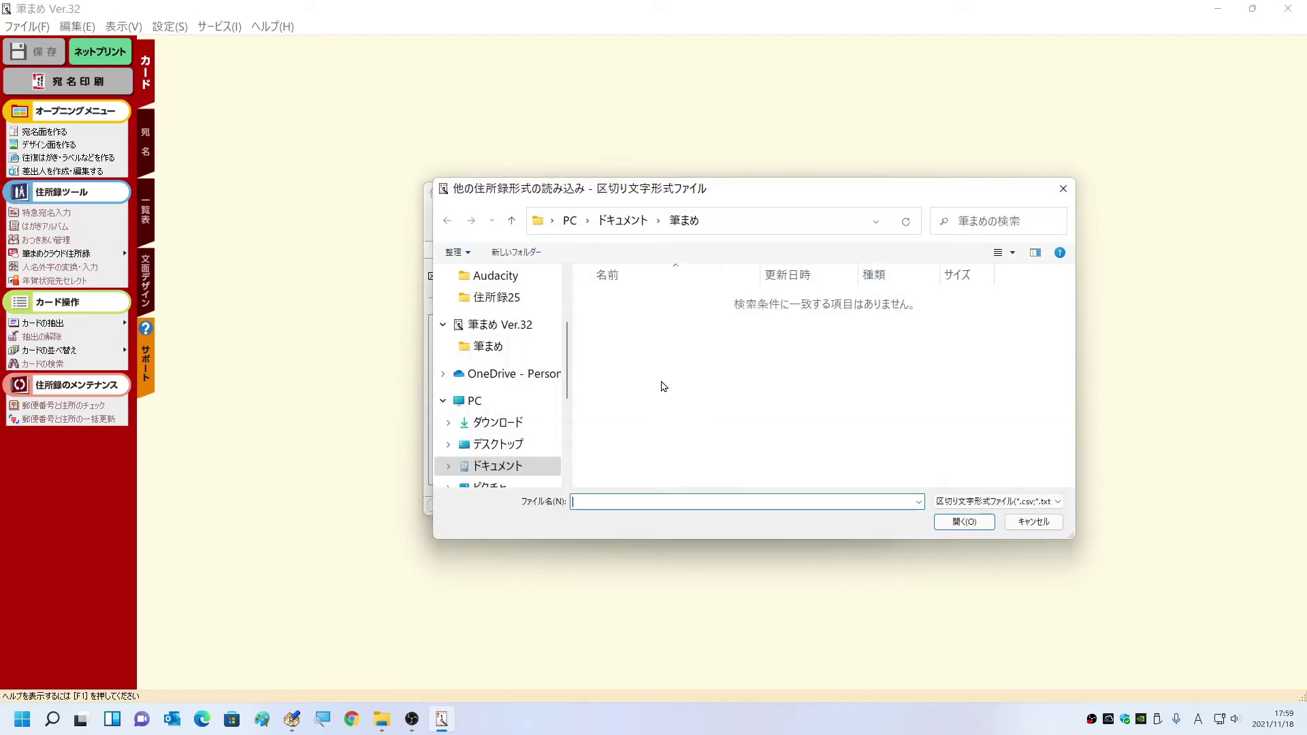
- Select D:\住所録25\住所録01.csv as the file to import
{"action": "left_click", "coordinate": [489, 409]}
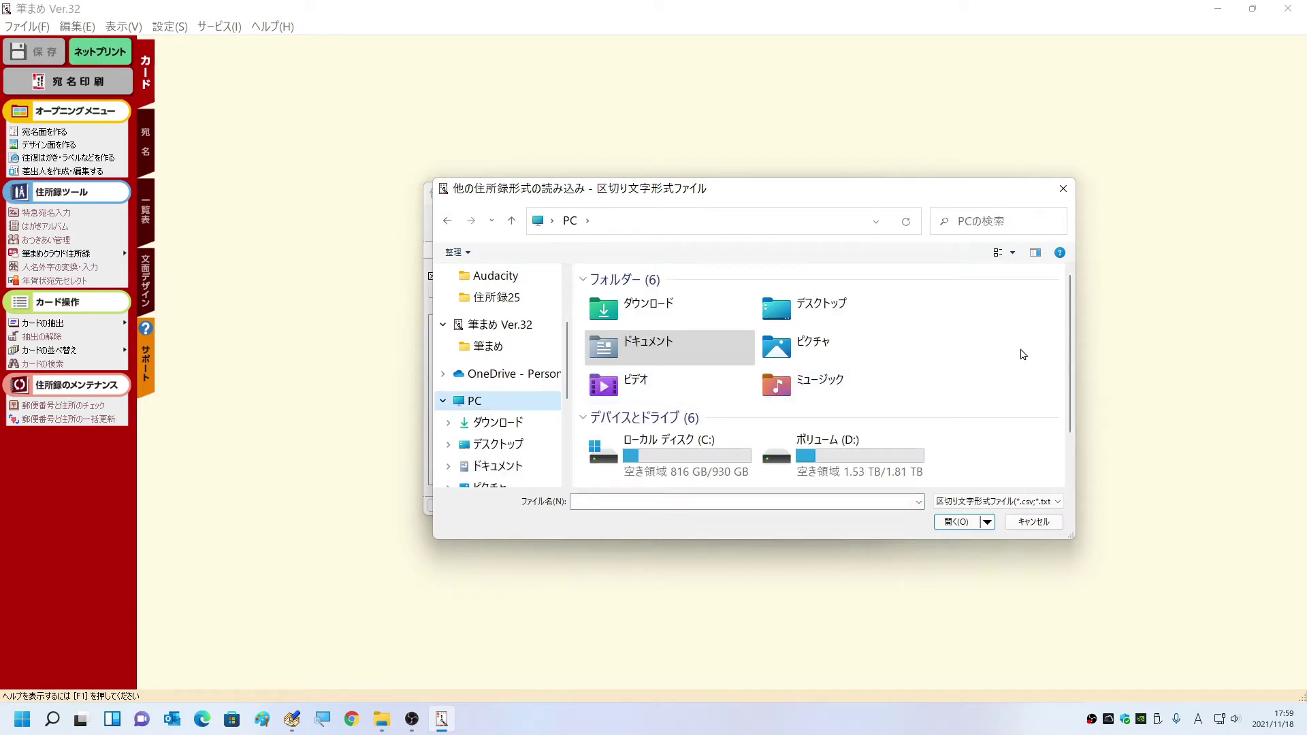
{"action": "double_click", "coordinate": [905, 453]}
{"action": "scroll", "coordinate": [920, 395], "scroll_direction": "down", "scroll_amount": 3}
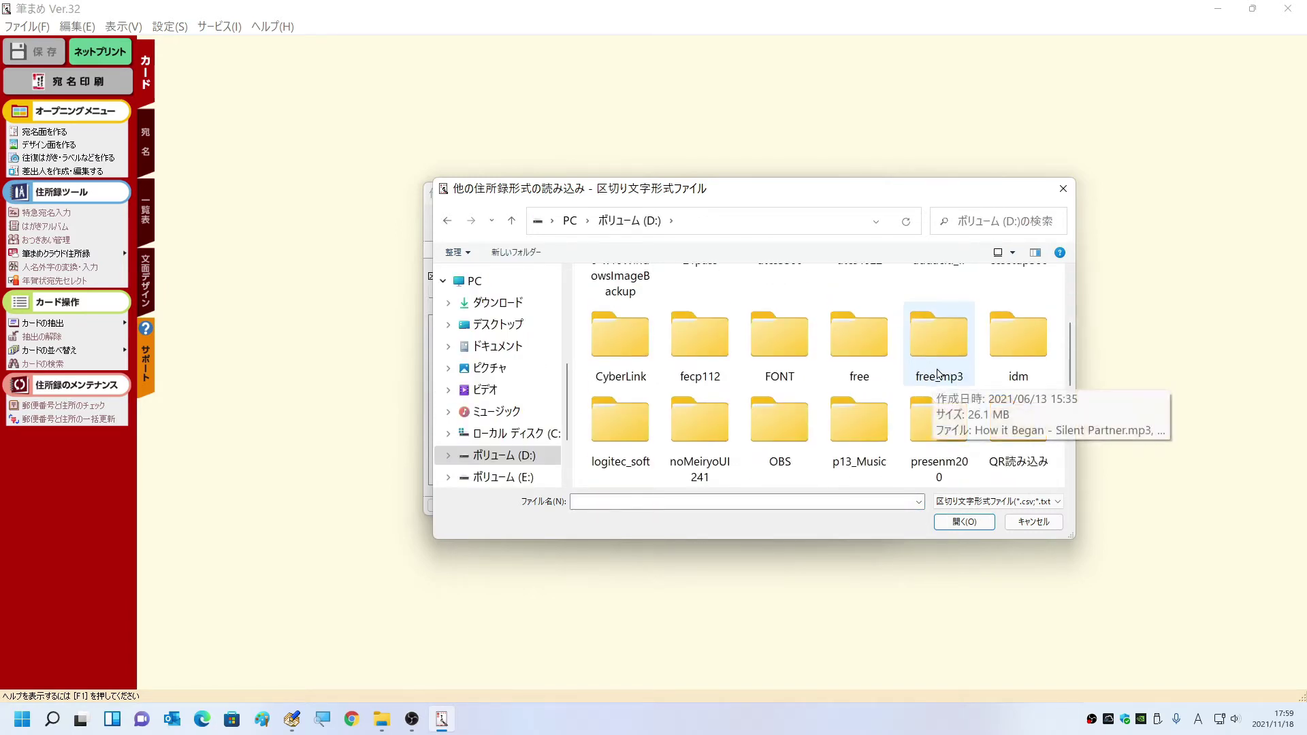
{"action": "scroll", "coordinate": [933, 375], "scroll_direction": "down", "scroll_amount": 5}
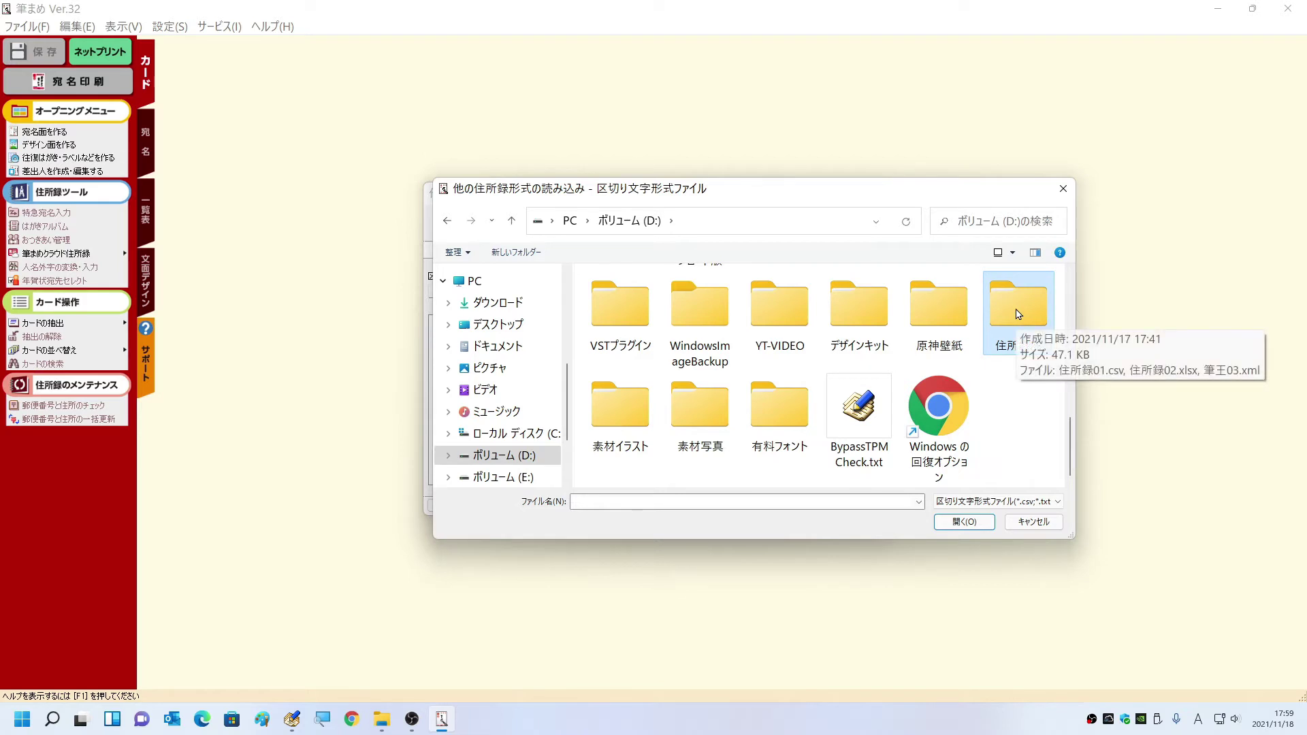
{"action": "double_click", "coordinate": [1020, 314]}
{"action": "left_click", "coordinate": [830, 305]}
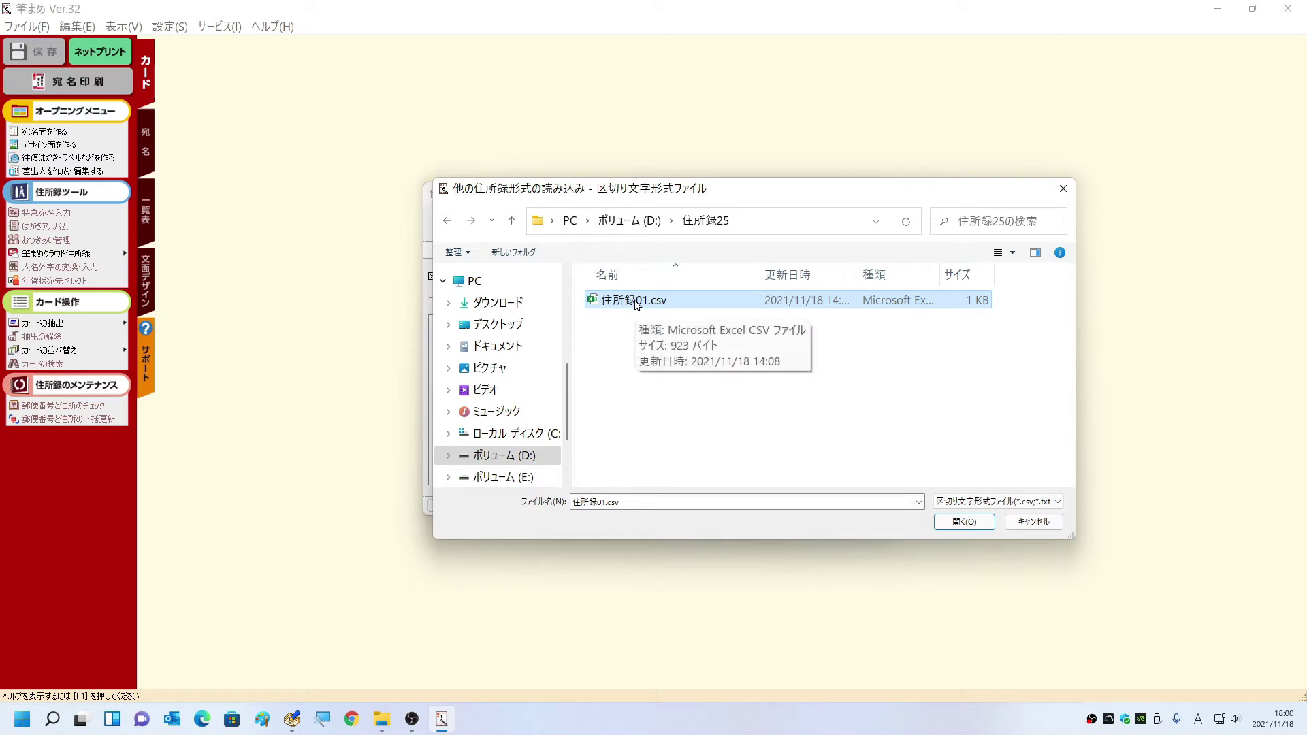
{"action": "left_click", "coordinate": [955, 528]}
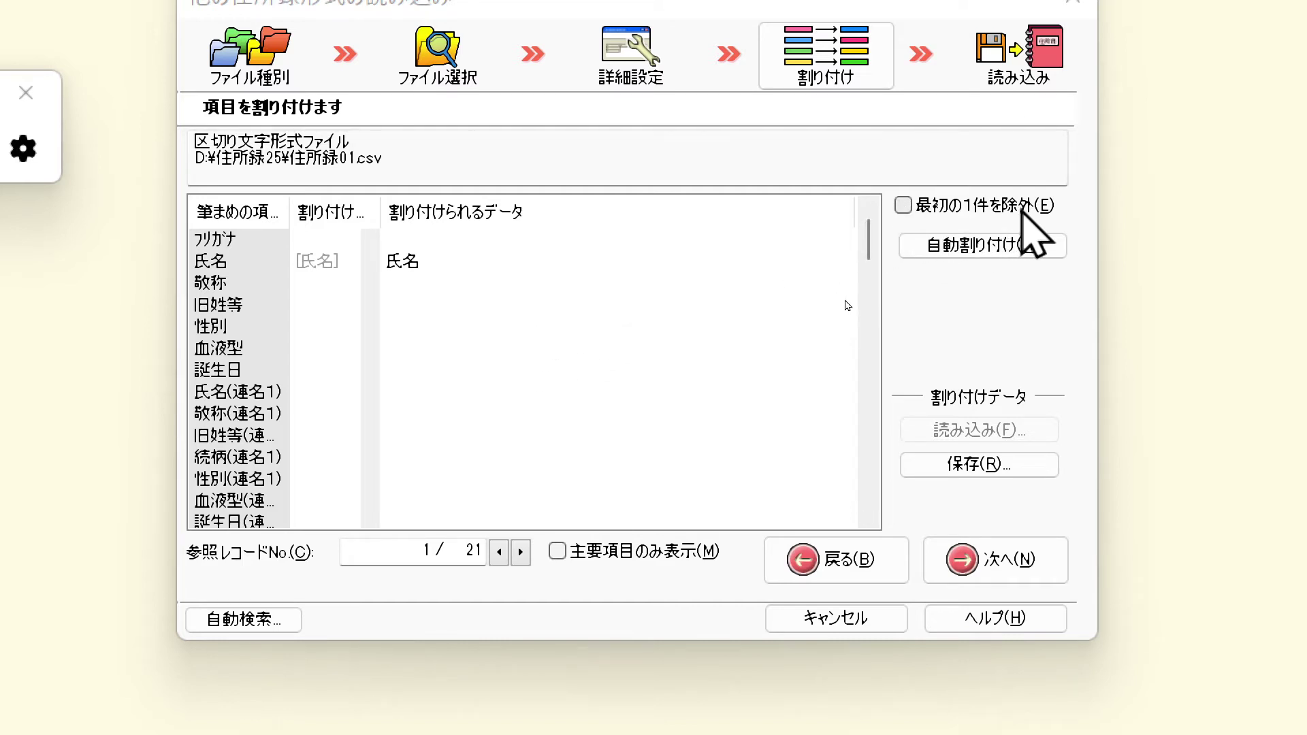
- Exclude the header row and verify the 氏名, 〒→郵便番号 and 住所1→住所 mappings
{"action": "left_click", "coordinate": [903, 206]}
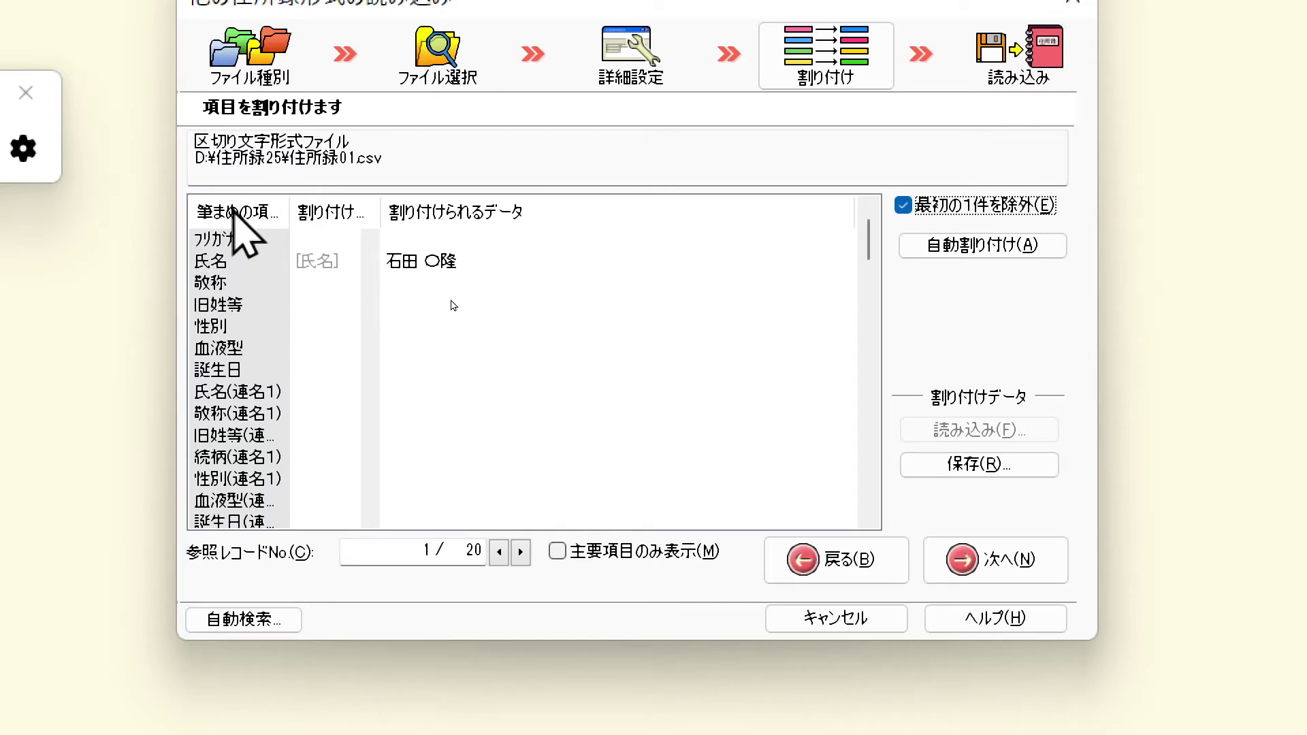
{"action": "left_click", "coordinate": [218, 260]}
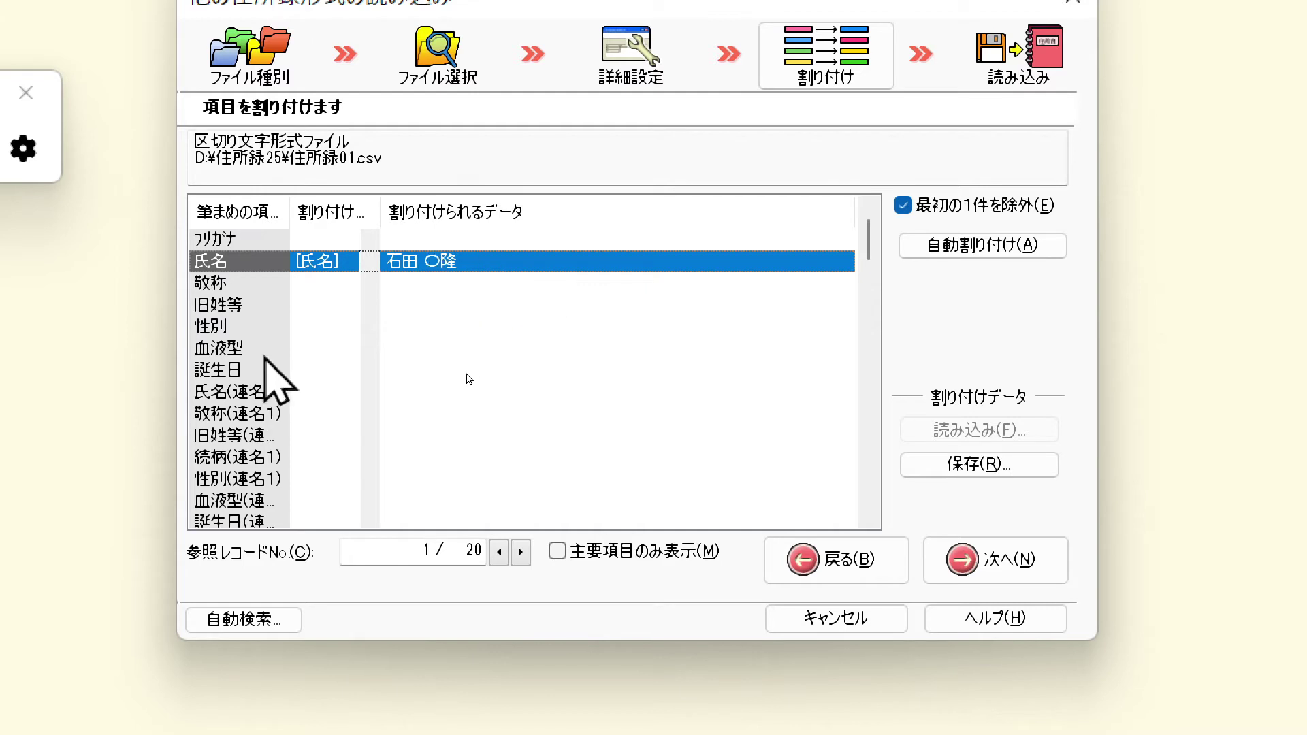
{"action": "scroll", "coordinate": [472, 369], "scroll_direction": "down", "scroll_amount": 2}
{"action": "scroll", "coordinate": [474, 368], "scroll_direction": "down", "scroll_amount": 2}
{"action": "scroll", "coordinate": [474, 368], "scroll_direction": "down", "scroll_amount": 4}
{"action": "scroll", "coordinate": [473, 369], "scroll_direction": "down", "scroll_amount": 4}
{"action": "scroll", "coordinate": [473, 365], "scroll_direction": "down", "scroll_amount": 3}
{"action": "scroll", "coordinate": [471, 364], "scroll_direction": "up", "scroll_amount": 1}
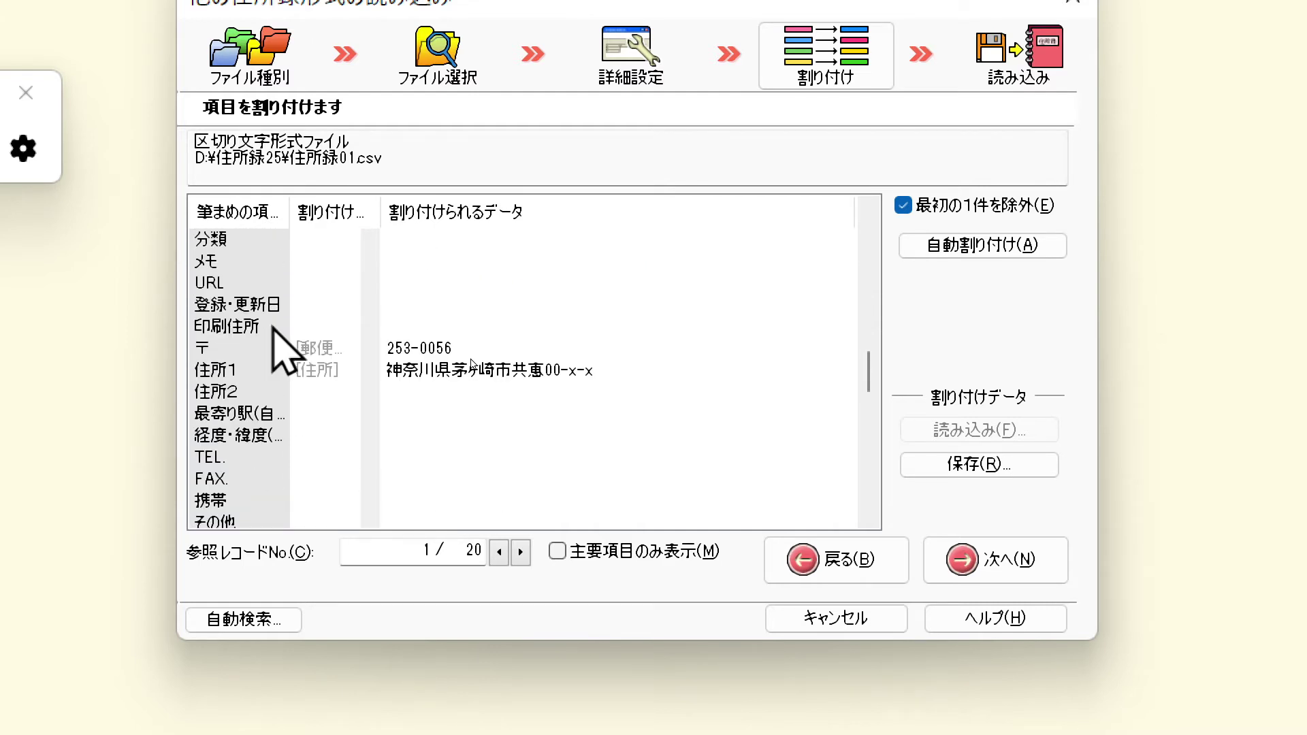
{"action": "left_click", "coordinate": [200, 346]}
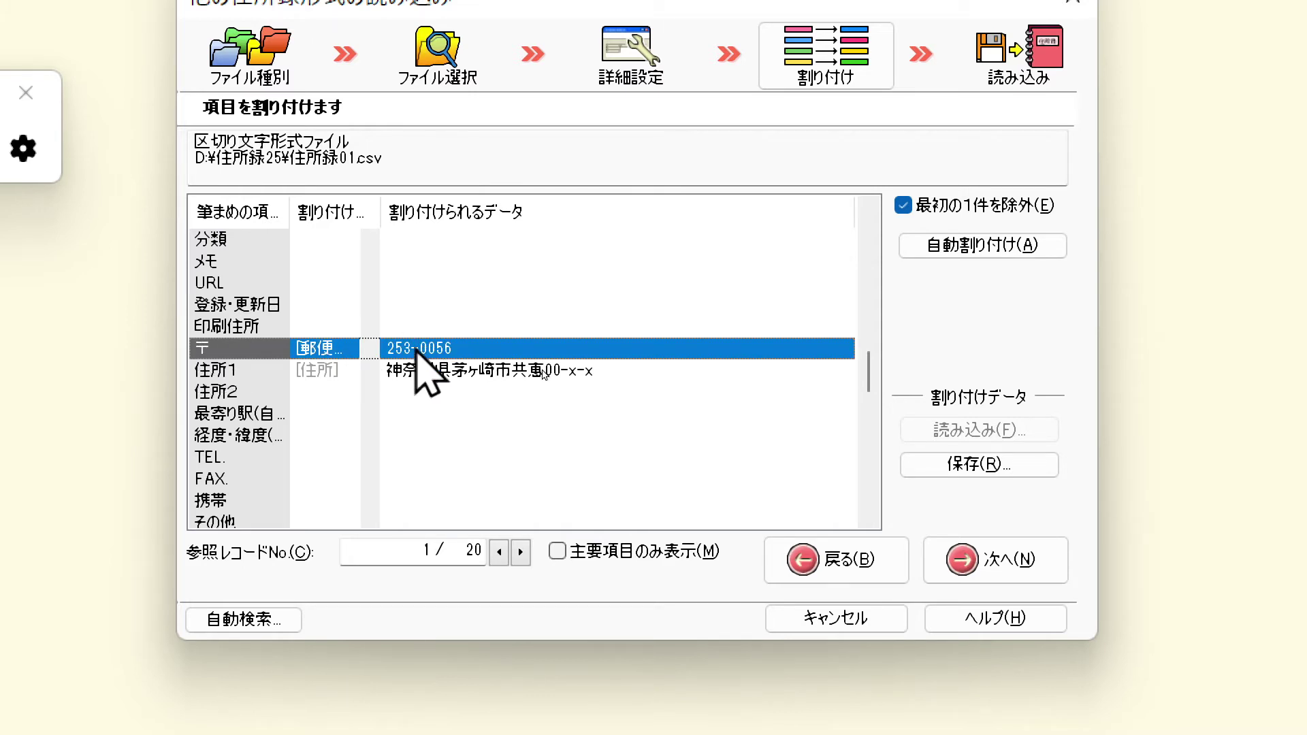
{"action": "left_click", "coordinate": [219, 370]}
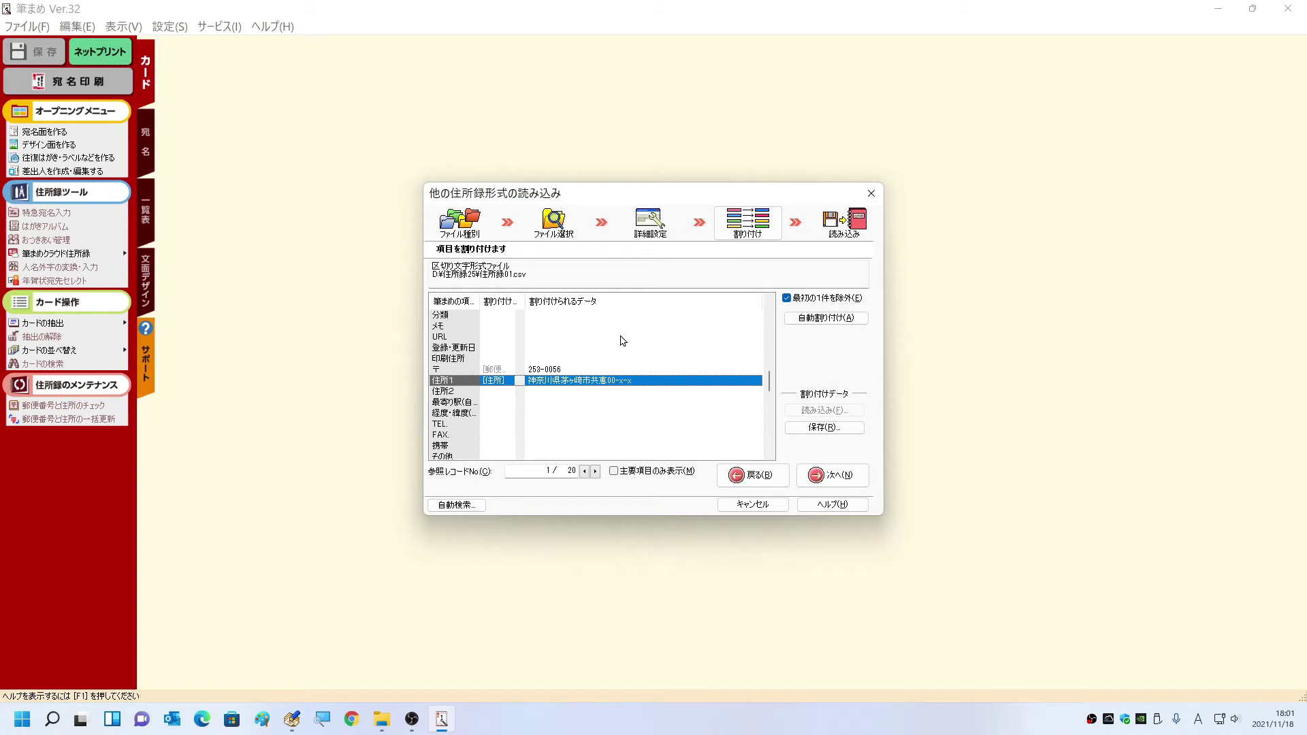
- Advance the wizard to the 読み込み step, with 20 records ready to import
{"action": "left_click", "coordinate": [843, 480]}
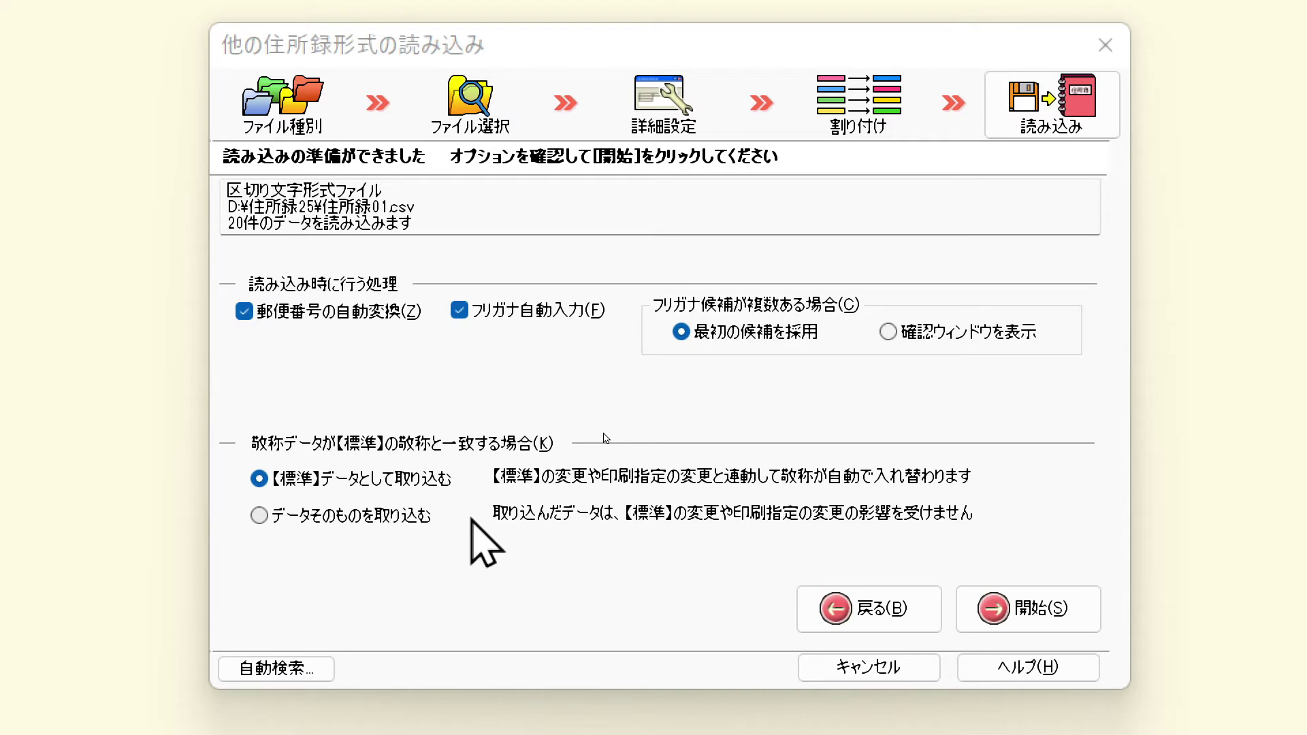
{"action": "left_click", "coordinate": [302, 515]}
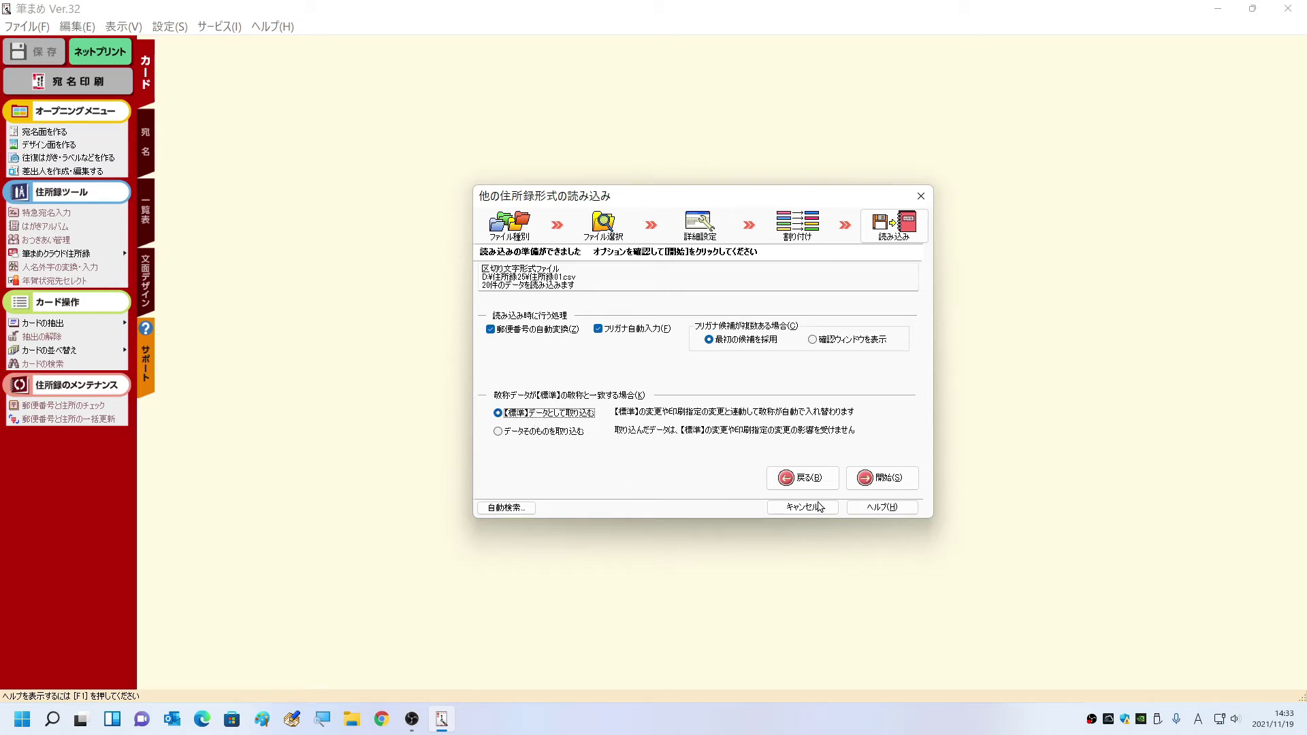
- Import the 20 records from 住所録01.csv into the new address book 無題1
{"action": "left_click", "coordinate": [883, 479]}
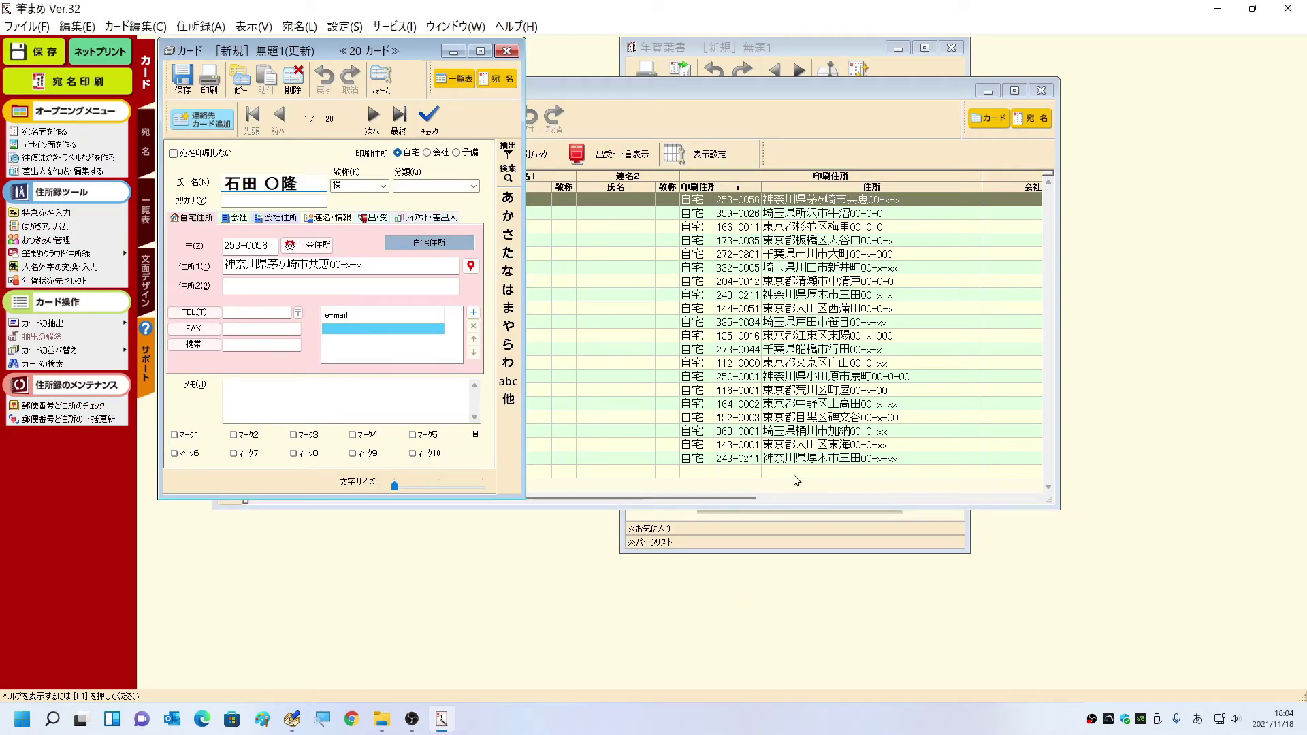
- Browse rows in the 一覧表, then show record 4 as a card with its 年賀葉書 preview
{"action": "left_click", "coordinate": [898, 90]}
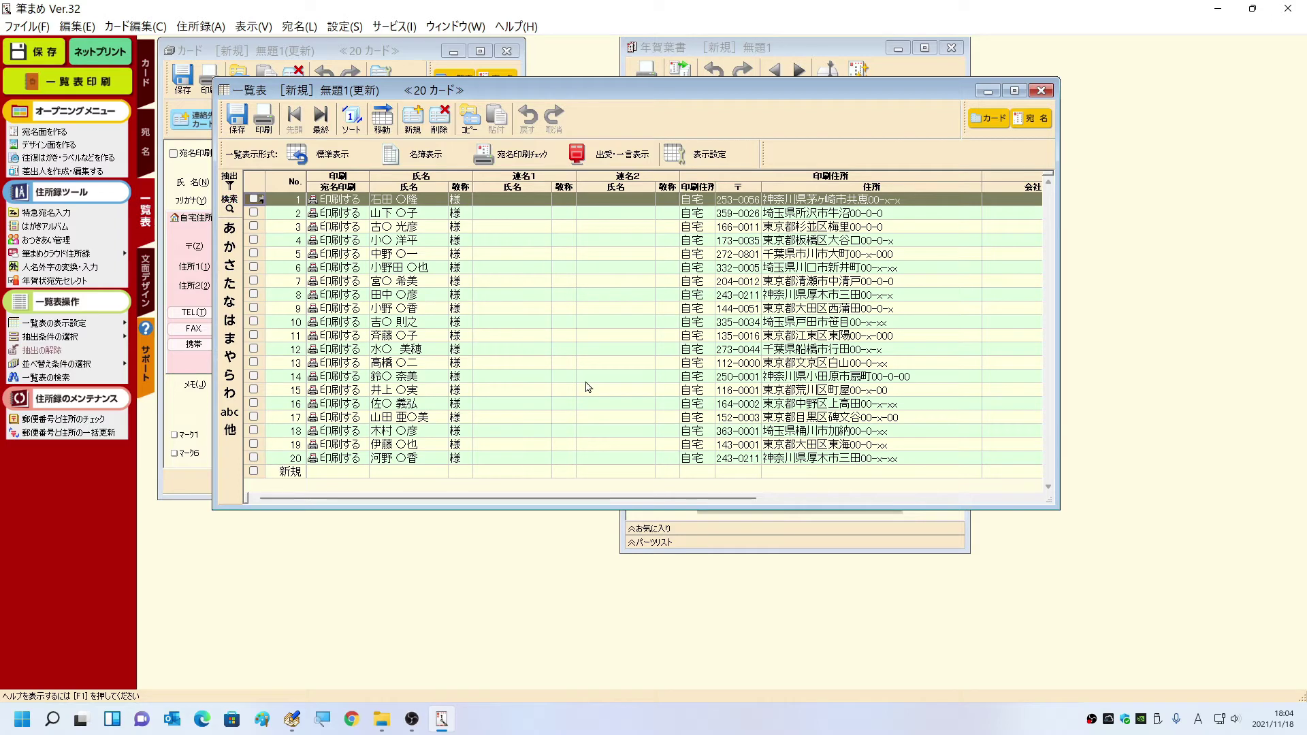
{"action": "left_click", "coordinate": [392, 297]}
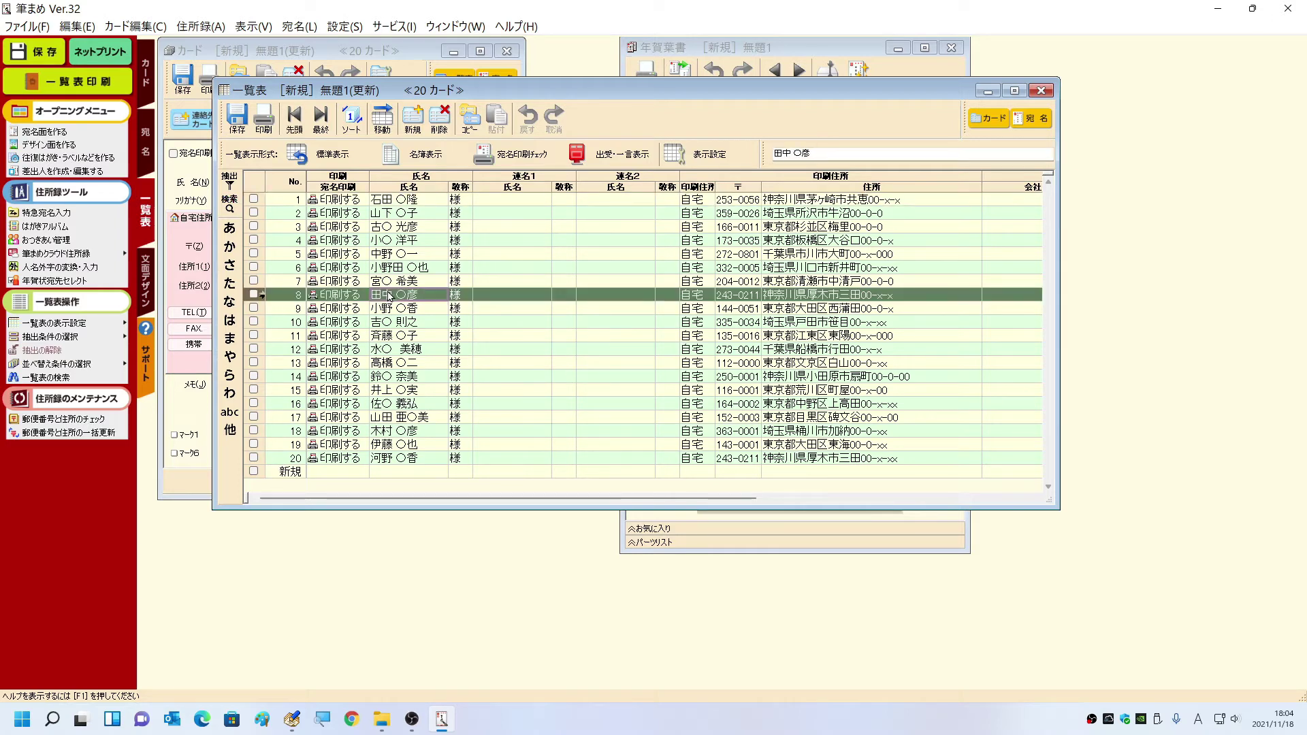
{"action": "left_click", "coordinate": [727, 214]}
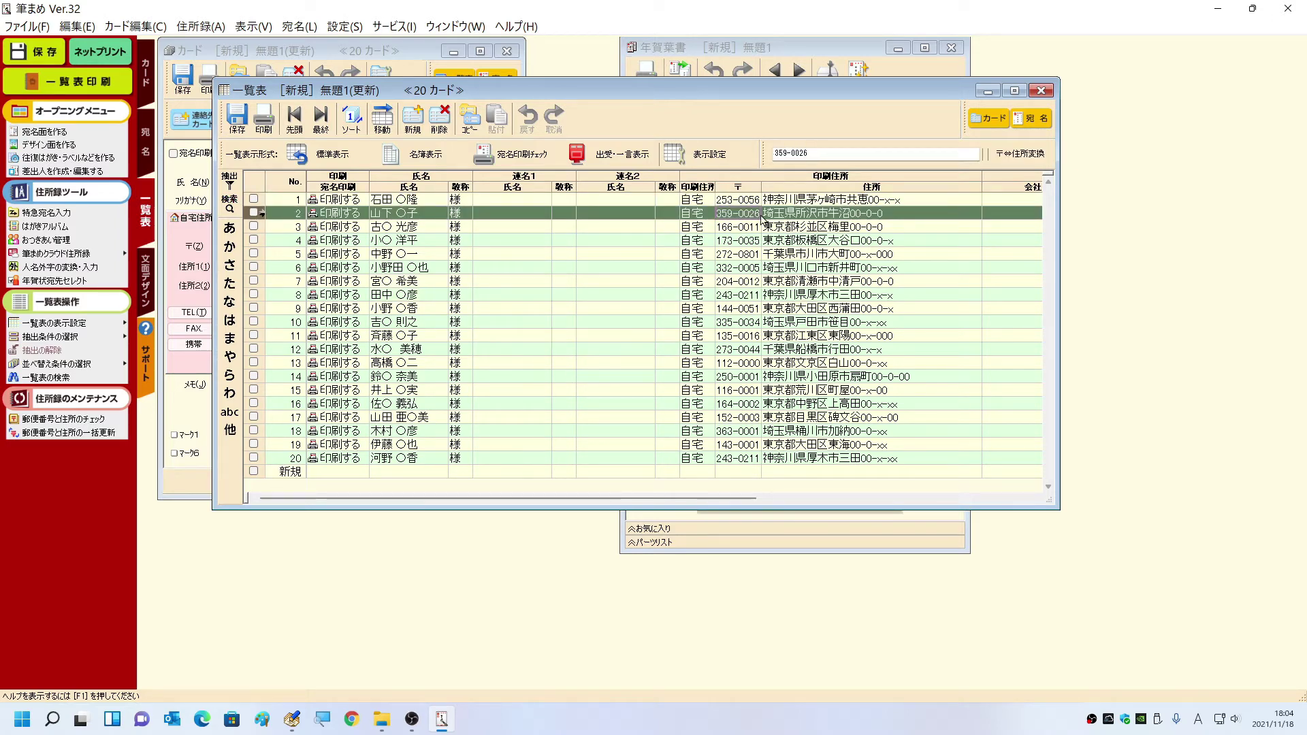
{"action": "left_click", "coordinate": [830, 243]}
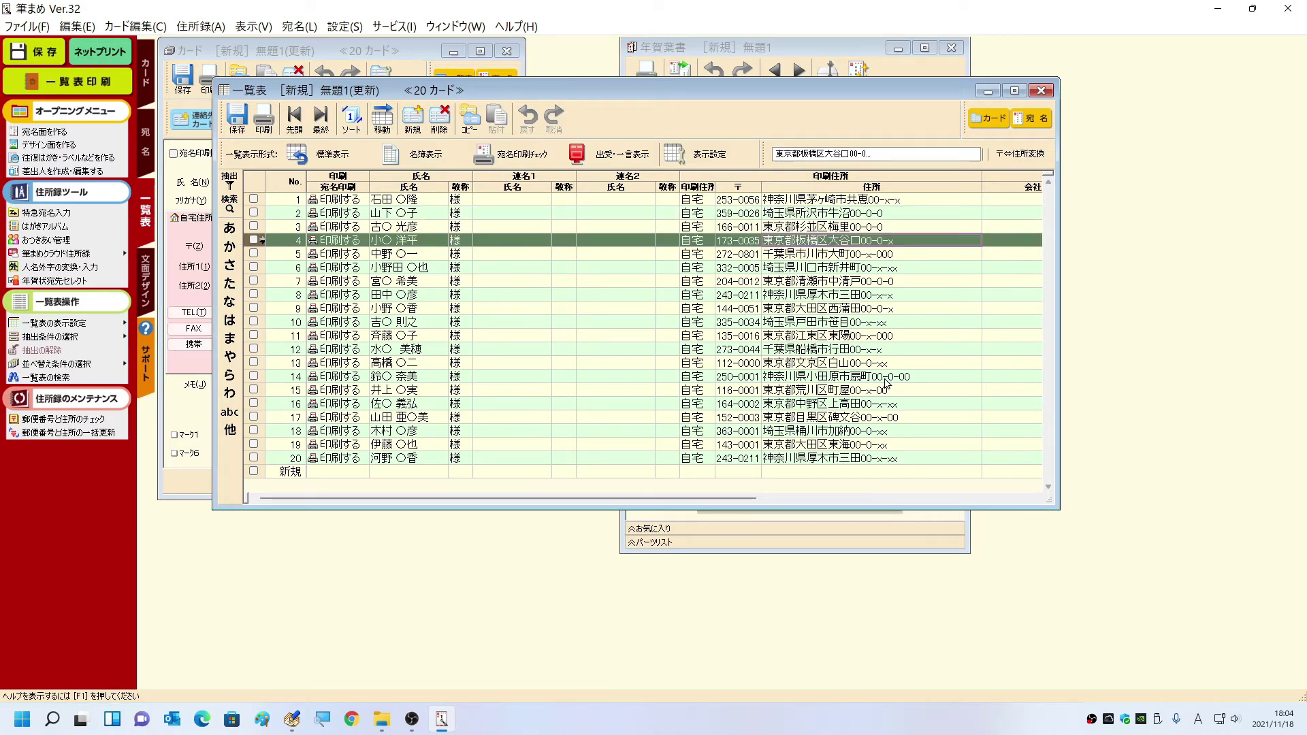
{"action": "left_click", "coordinate": [989, 118]}
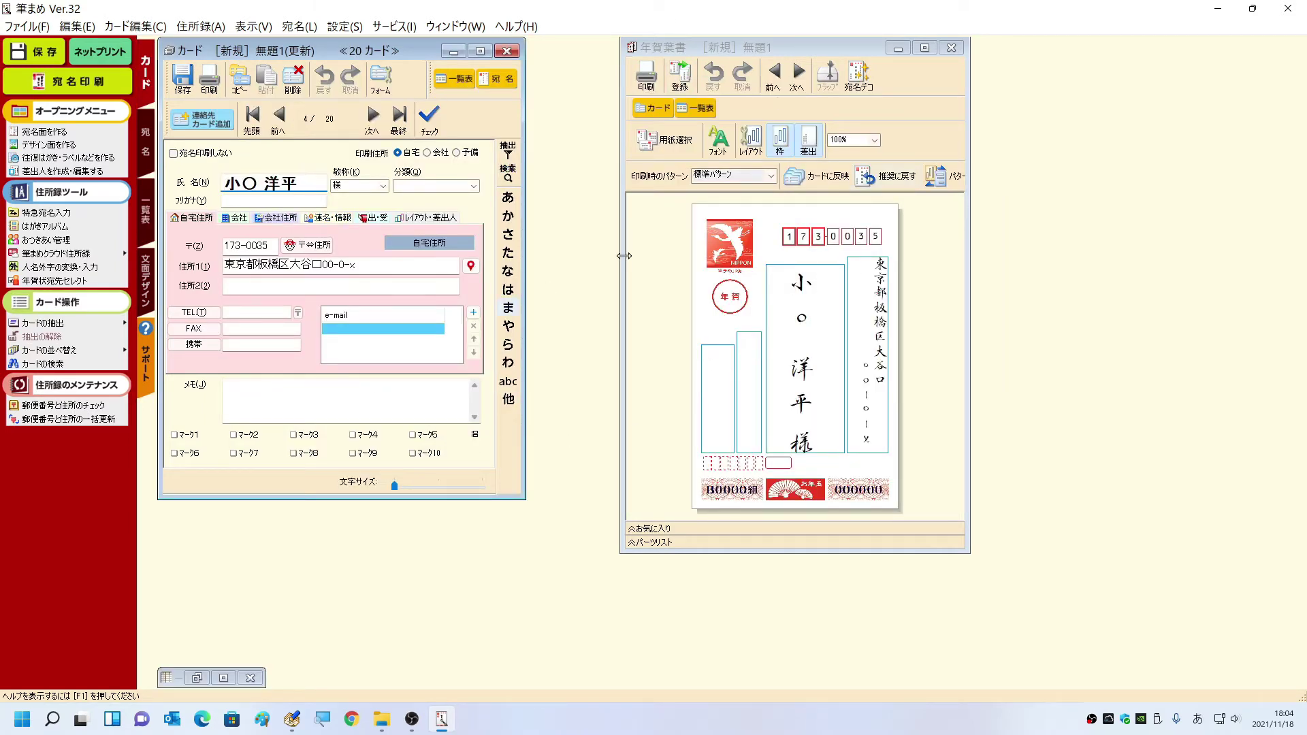
- Page through cards 5 to 8 of 20, then bring up saving as 無題1.fwa
{"action": "left_click", "coordinate": [372, 119]}
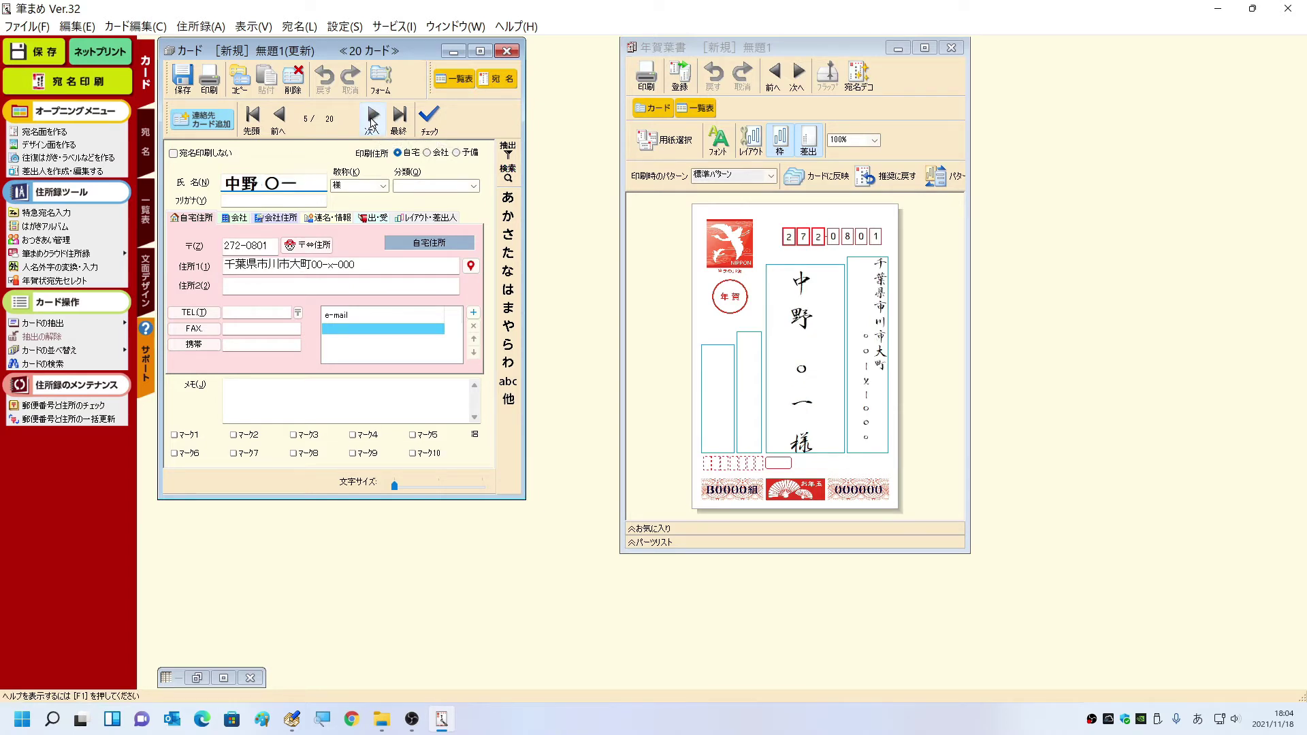
{"action": "left_click", "coordinate": [372, 120]}
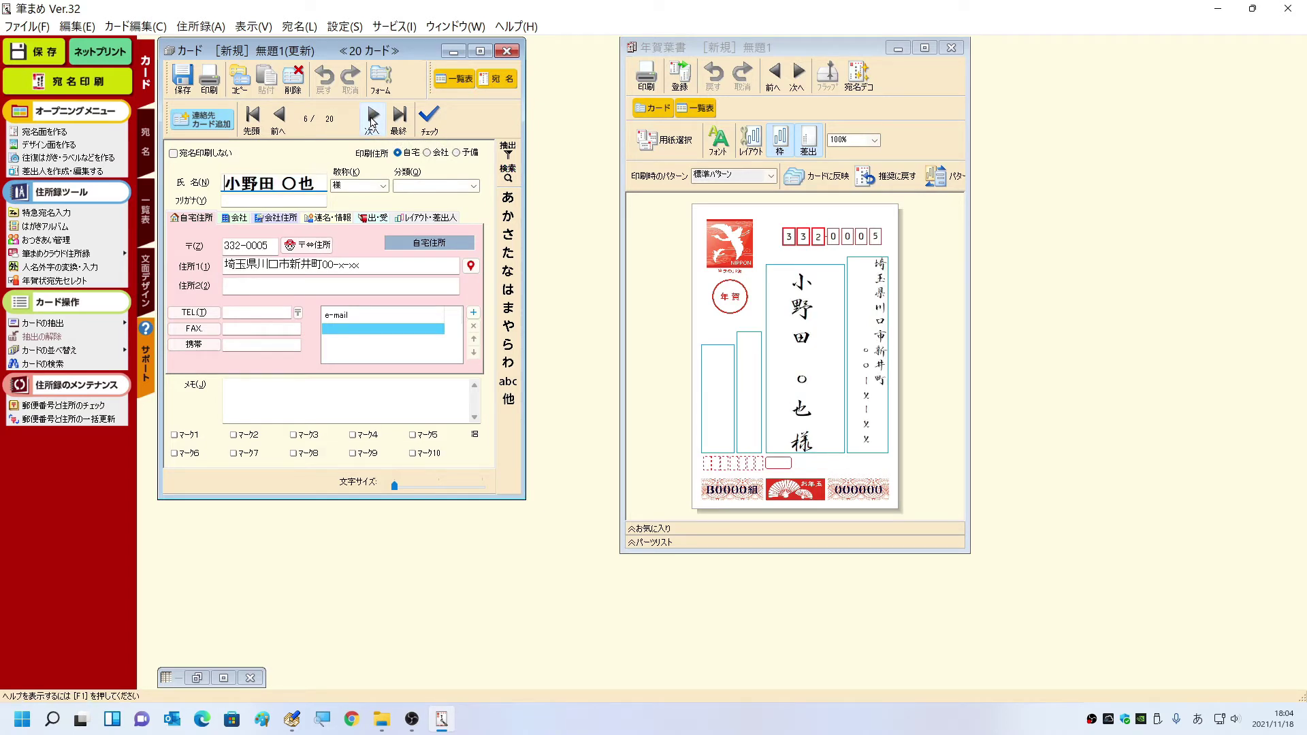
{"action": "left_click", "coordinate": [372, 119]}
{"action": "left_click", "coordinate": [372, 119]}
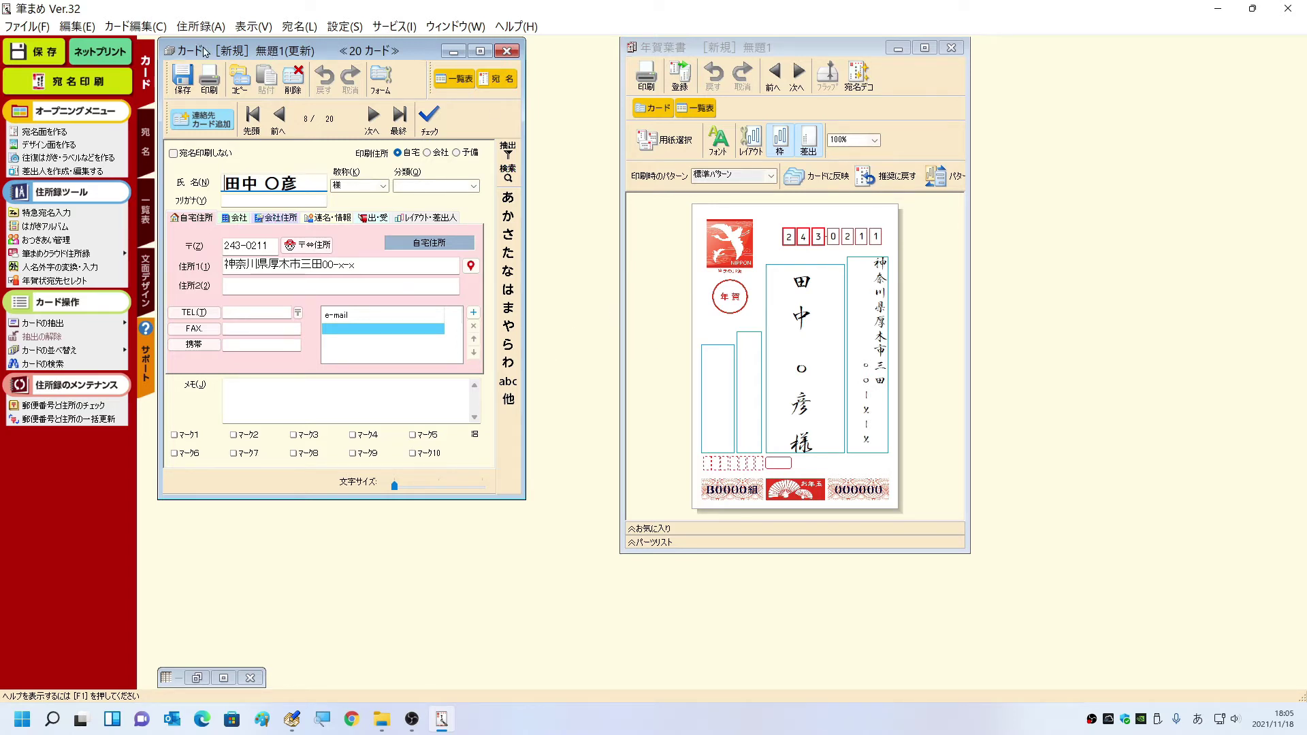
{"action": "left_click", "coordinate": [179, 80]}
{"action": "left_click", "coordinate": [181, 85]}
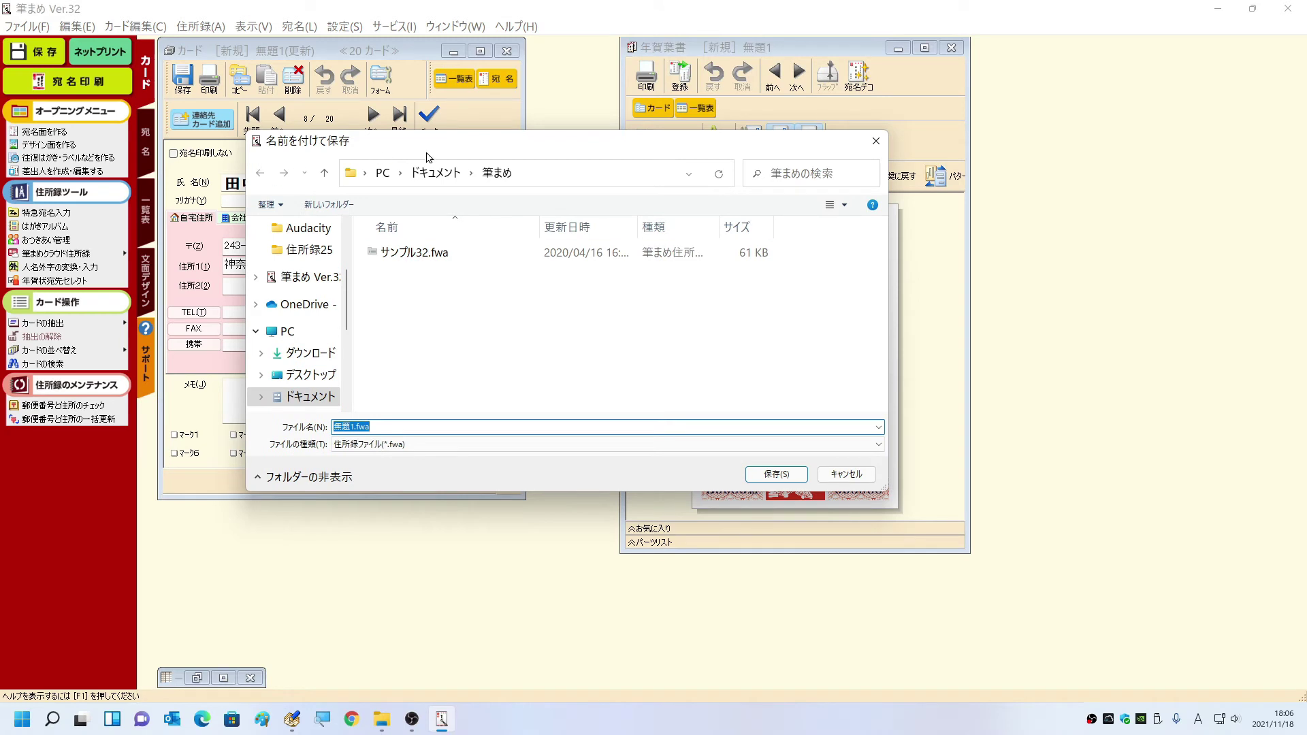
- Save the address book under the name test01, then close the card and 年賀葉書 preview windows
{"action": "left_click_drag", "start_coordinate": [386, 429], "coordinate": [306, 423]}
{"action": "type", "text": "test01"}
{"action": "left_click", "coordinate": [774, 480]}
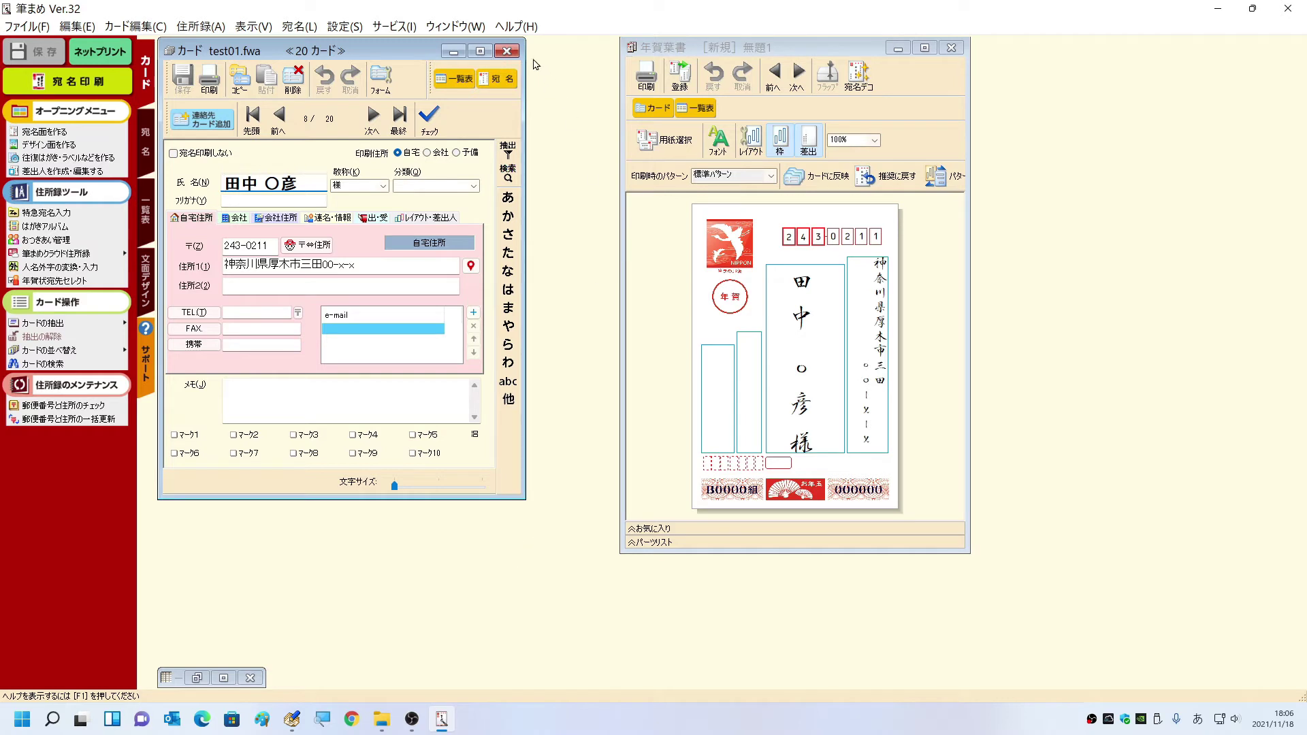
{"action": "left_click", "coordinate": [506, 50]}
{"action": "left_click", "coordinate": [951, 48]}
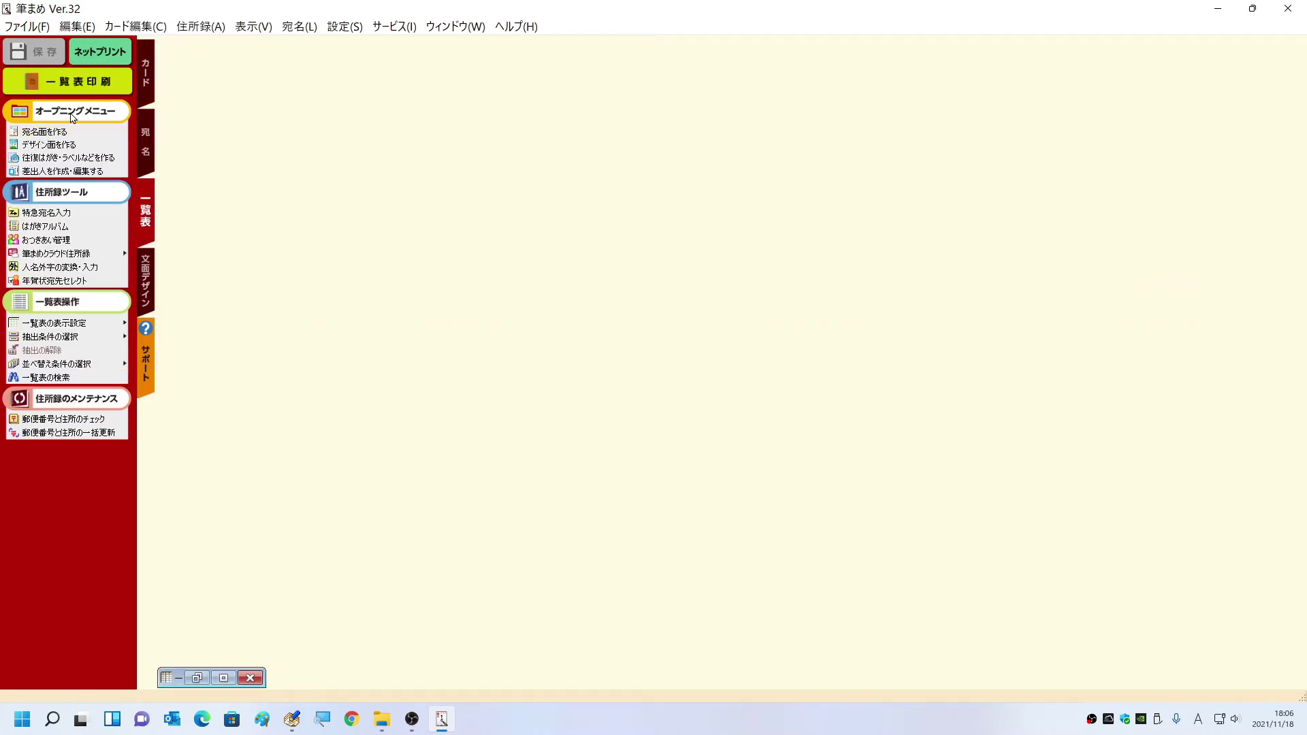
- Return to the opening menu, reopen test01.fwa from saved address books and view its table
{"action": "left_click", "coordinate": [45, 131]}
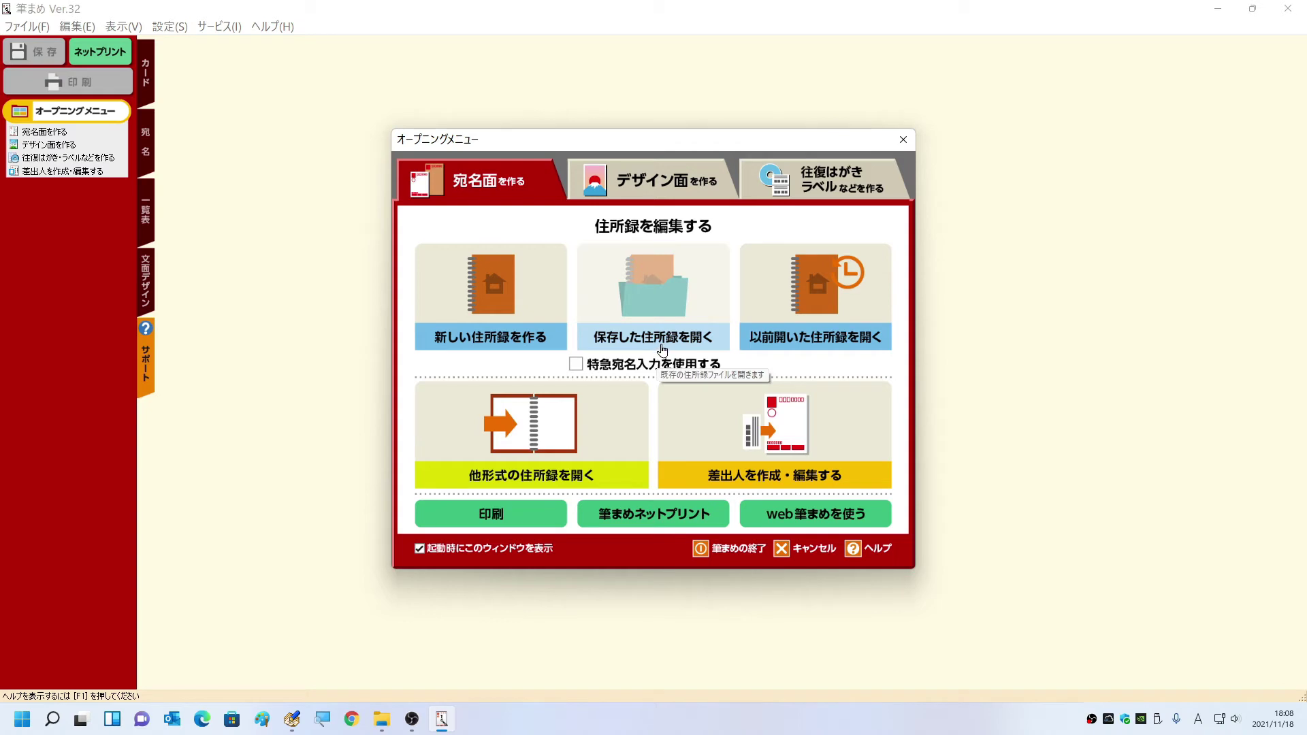
{"action": "left_click", "coordinate": [640, 292]}
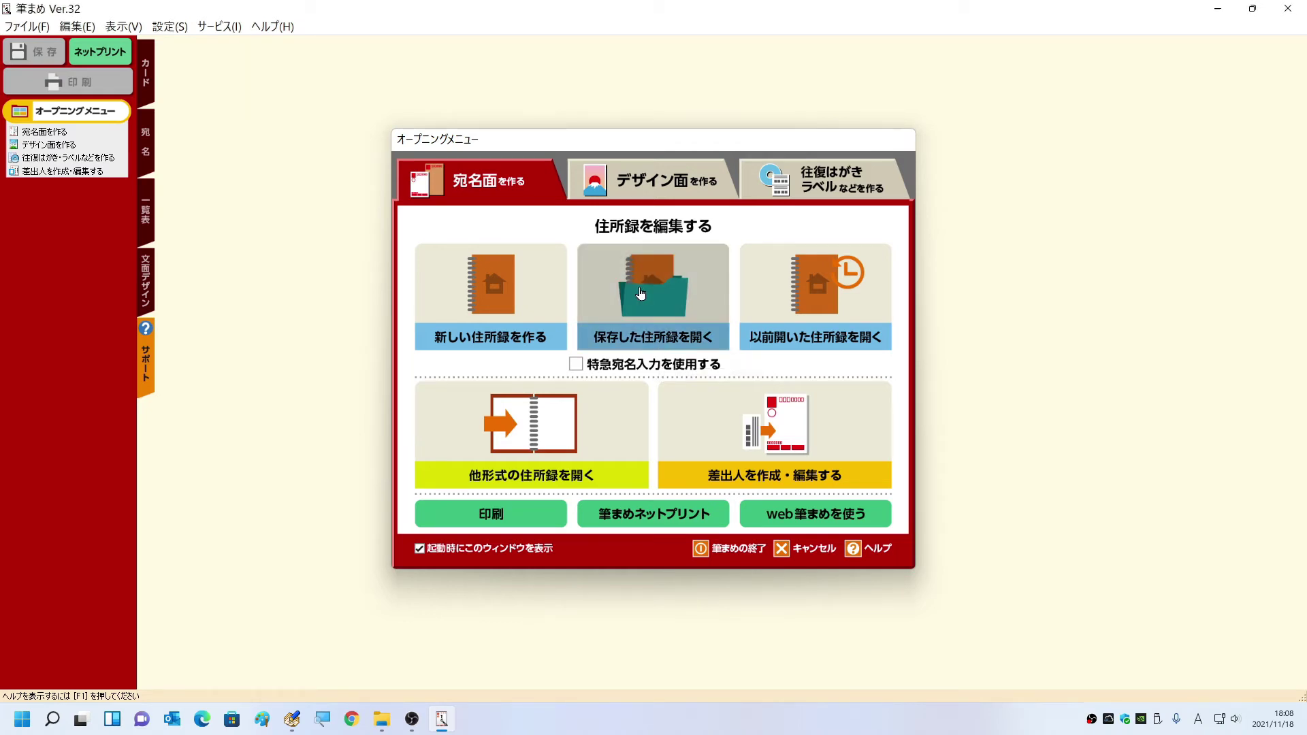
{"action": "left_click", "coordinate": [438, 258]}
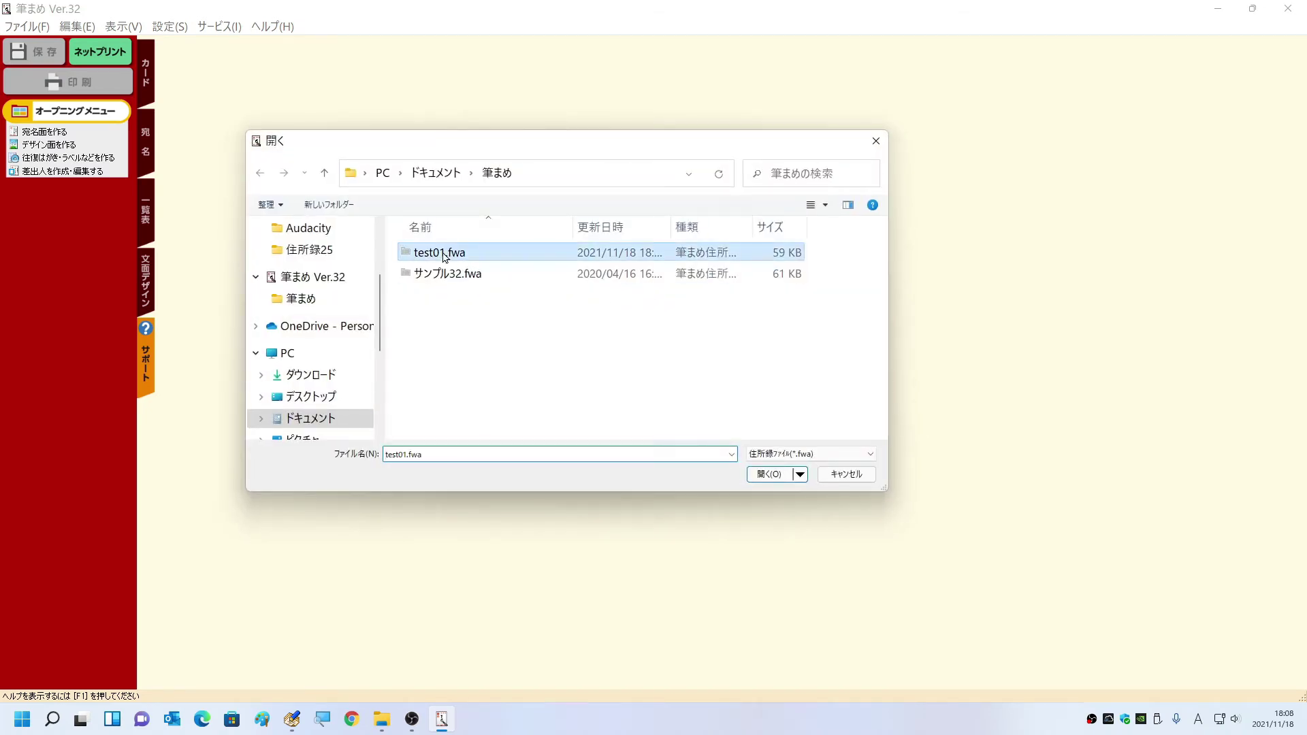
{"action": "mouse_move", "coordinate": [439, 252]}
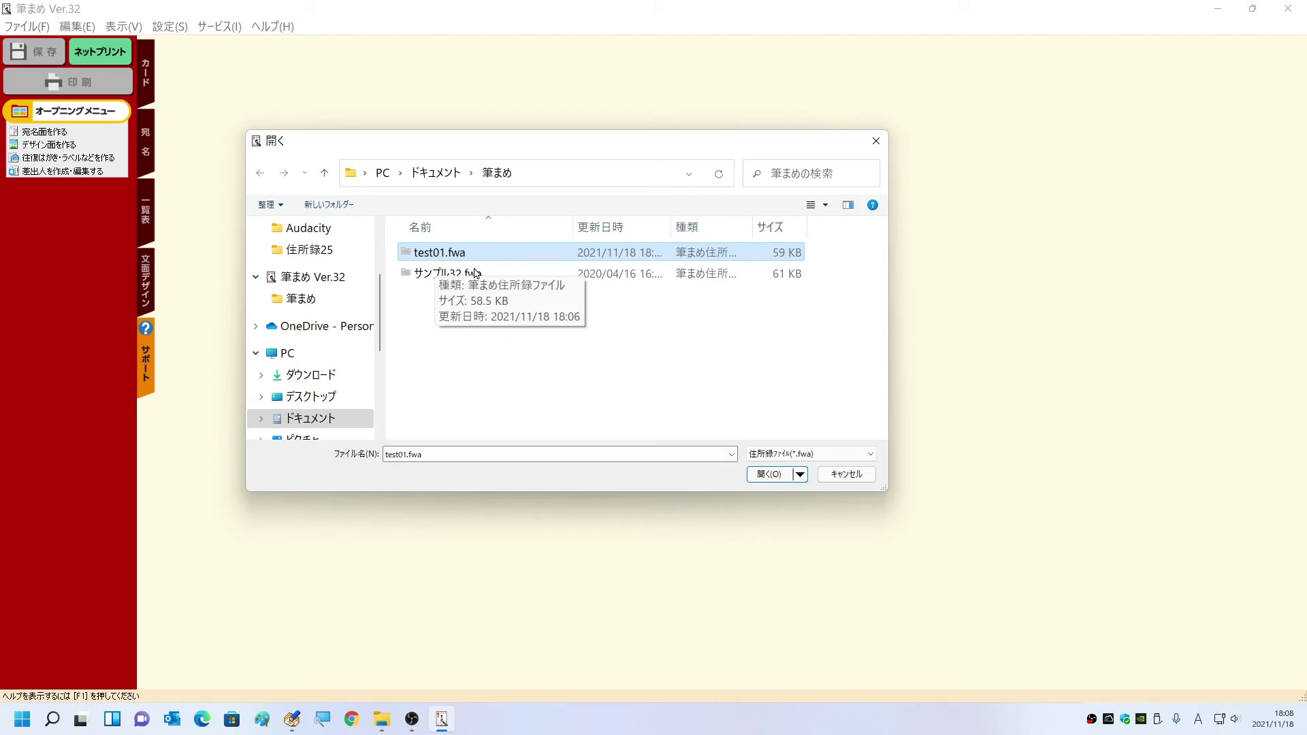
{"action": "left_click", "coordinate": [770, 476]}
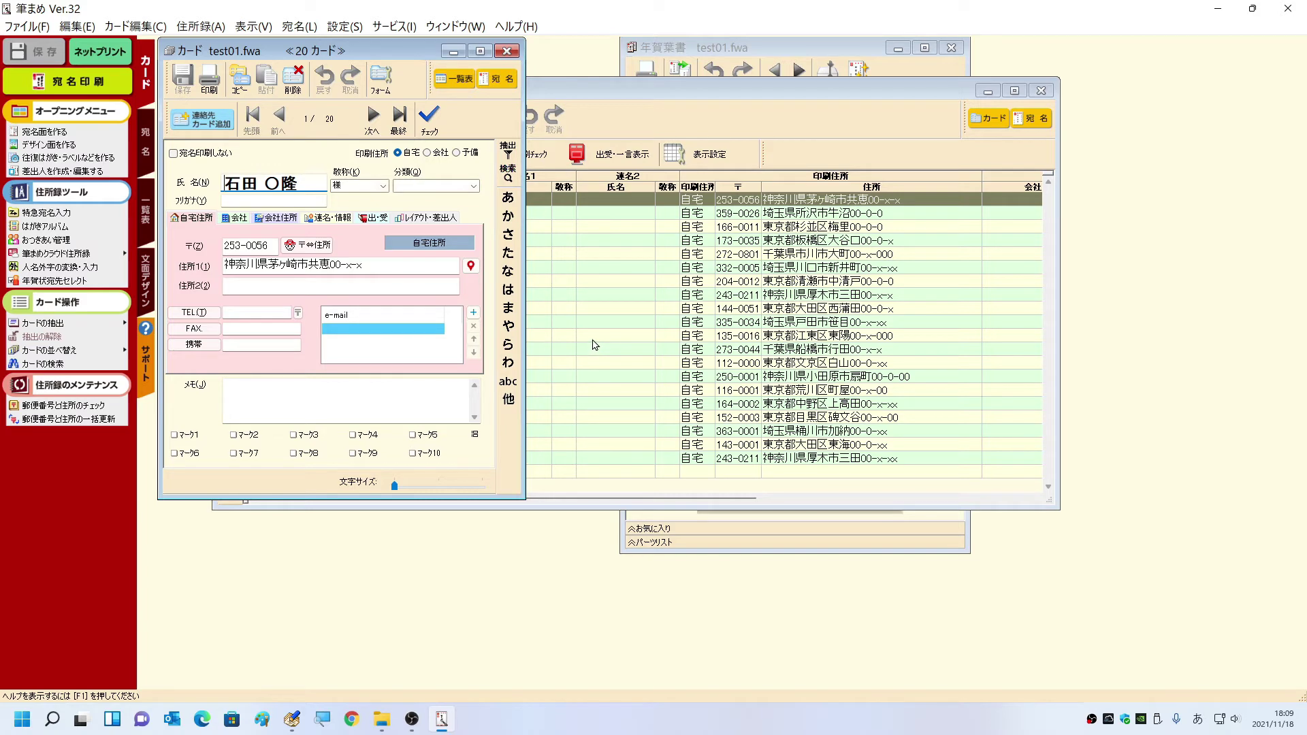
{"action": "left_click", "coordinate": [507, 50]}
- Close test01.fwa, select 住所録02.xlsx in the 住所録25 folder, then close Explorer
{"action": "left_click", "coordinate": [1041, 91]}
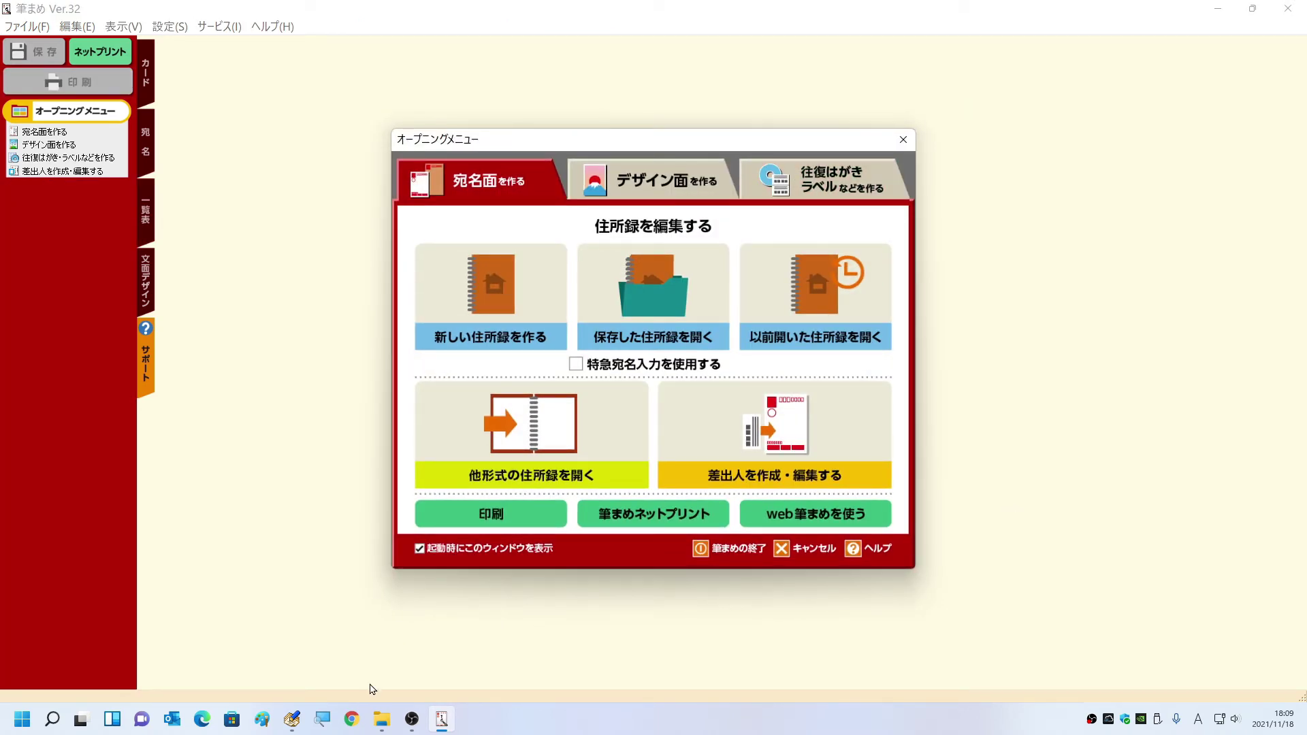
{"action": "left_click", "coordinate": [382, 719]}
{"action": "left_click", "coordinate": [455, 297]}
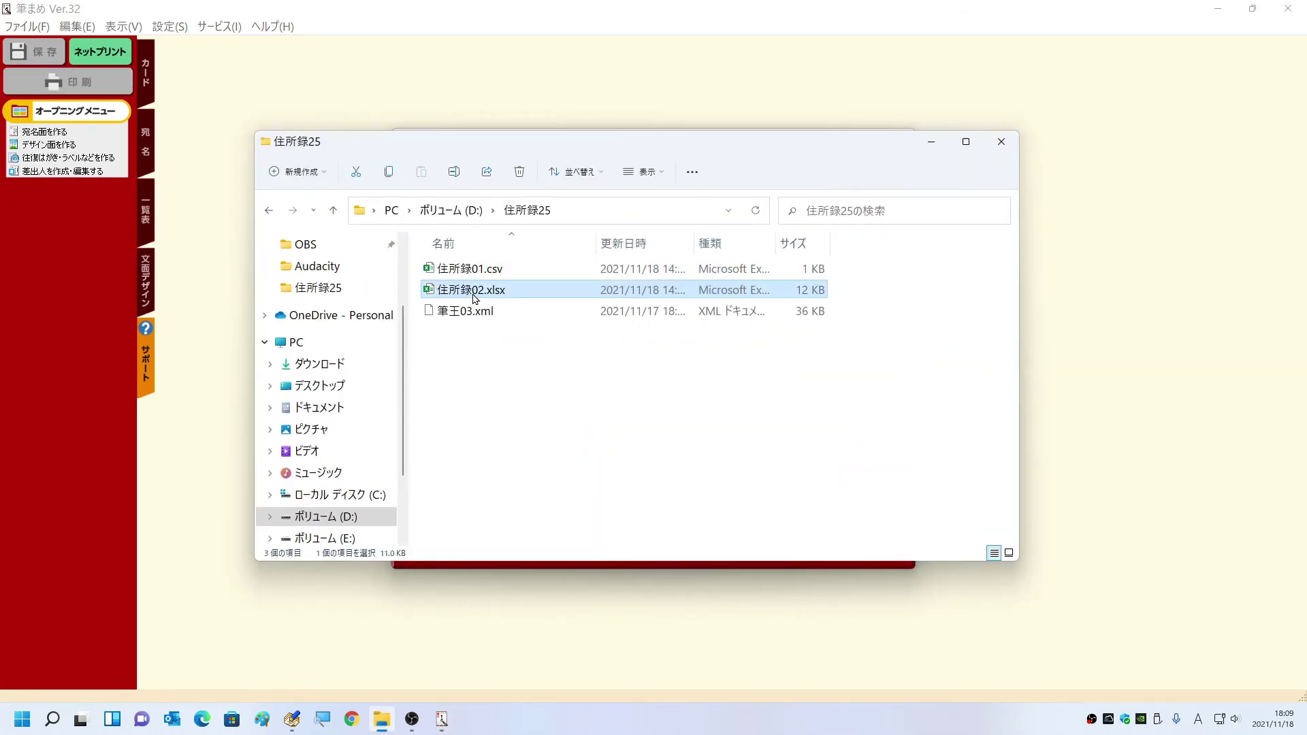
{"action": "mouse_move", "coordinate": [472, 290]}
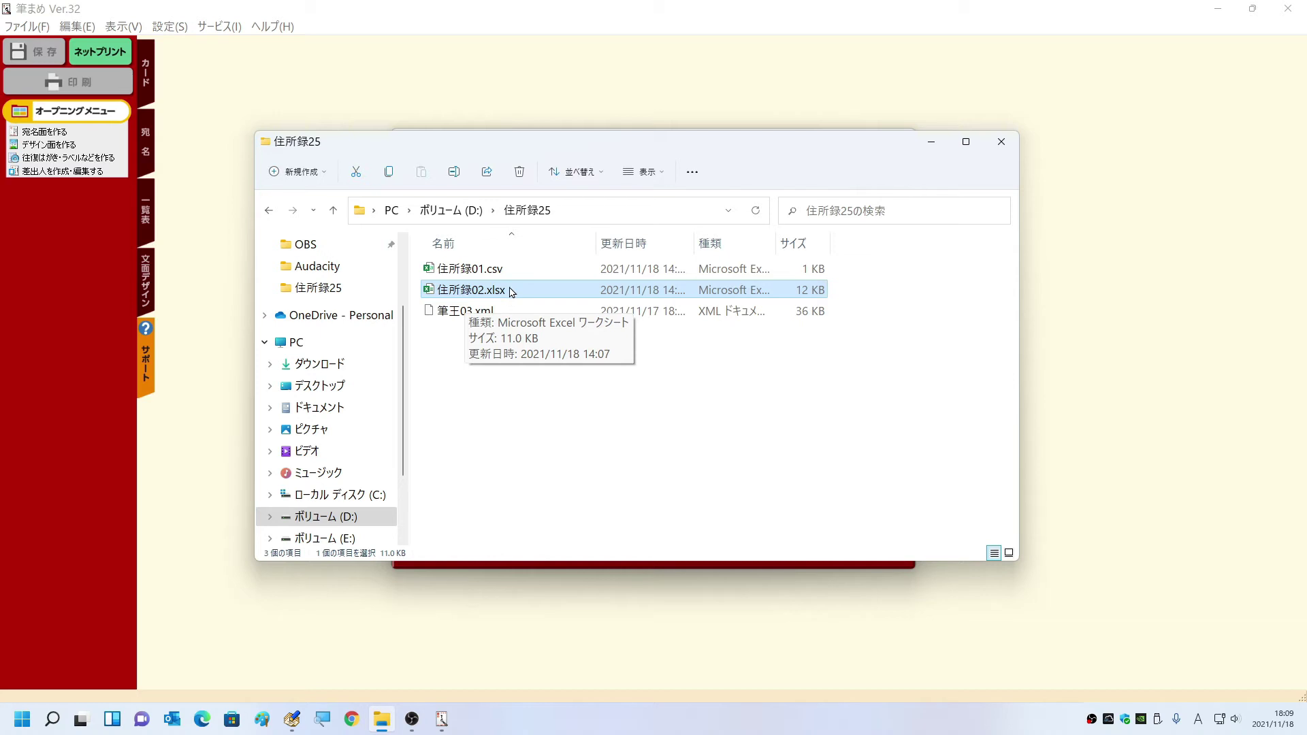
{"action": "left_click", "coordinate": [1001, 141]}
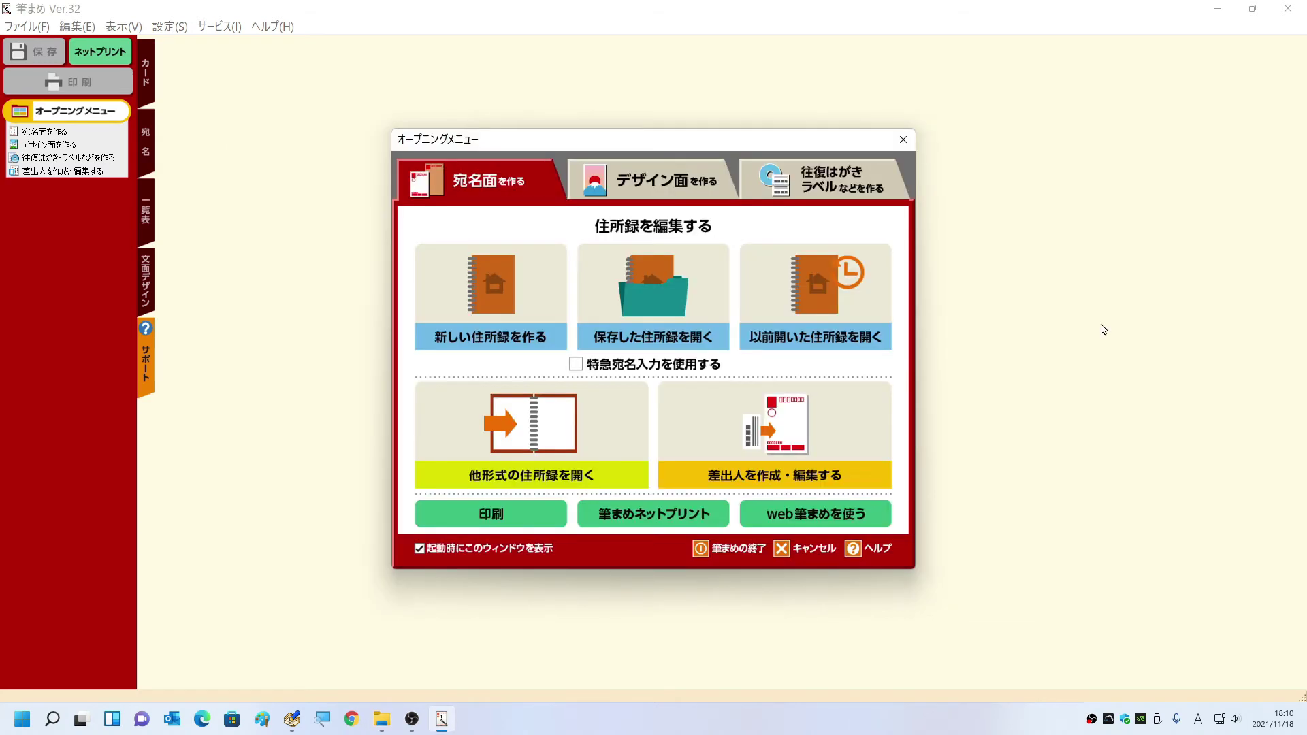
- Choose 他の形式 import as Microsoft Excel形式ファイル and pick 住所録02.xlsx from D:\住所録25
{"action": "left_click", "coordinate": [535, 419]}
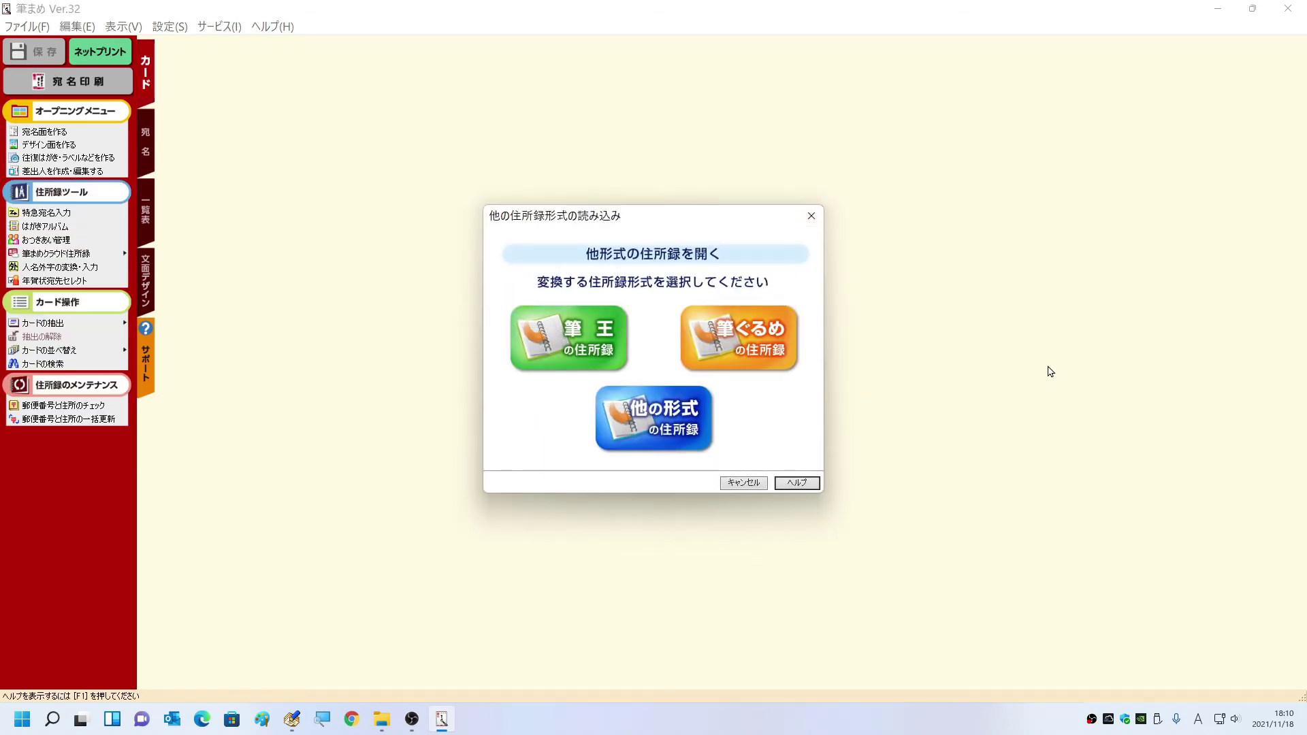
{"action": "left_click", "coordinate": [642, 432]}
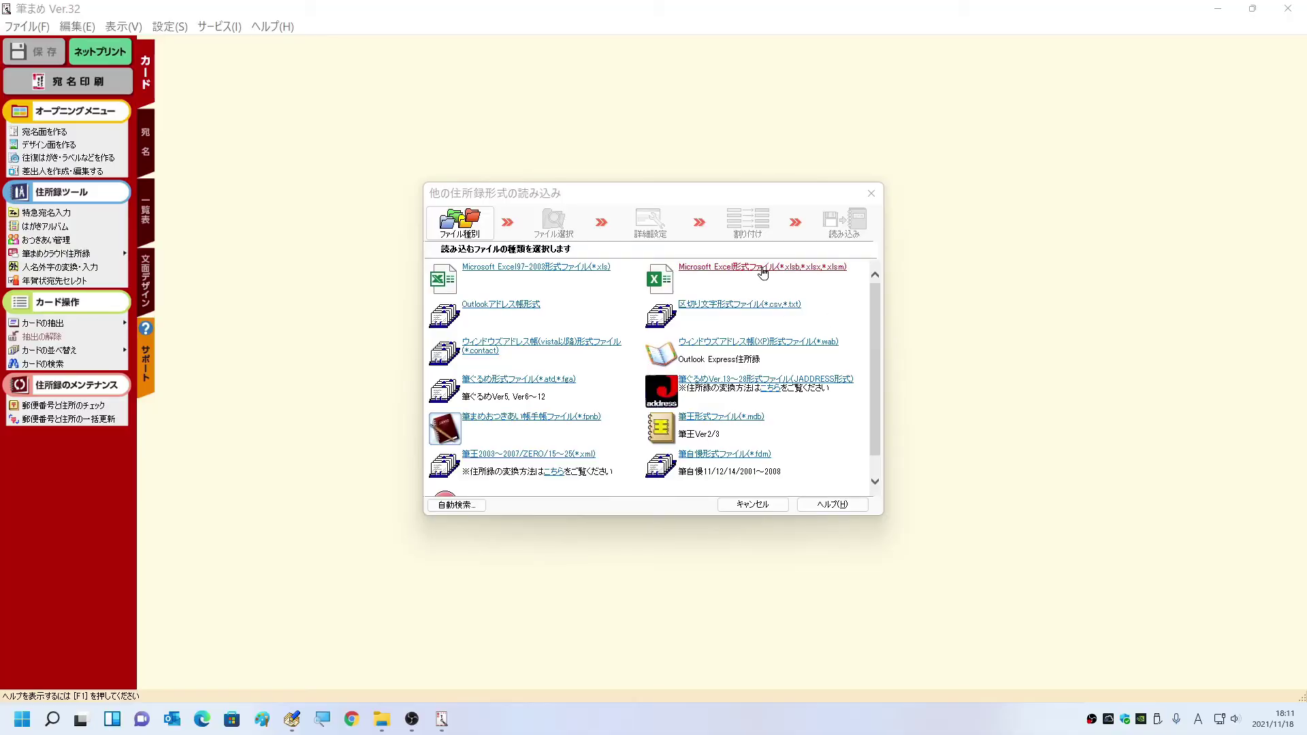
{"action": "left_click", "coordinate": [763, 273]}
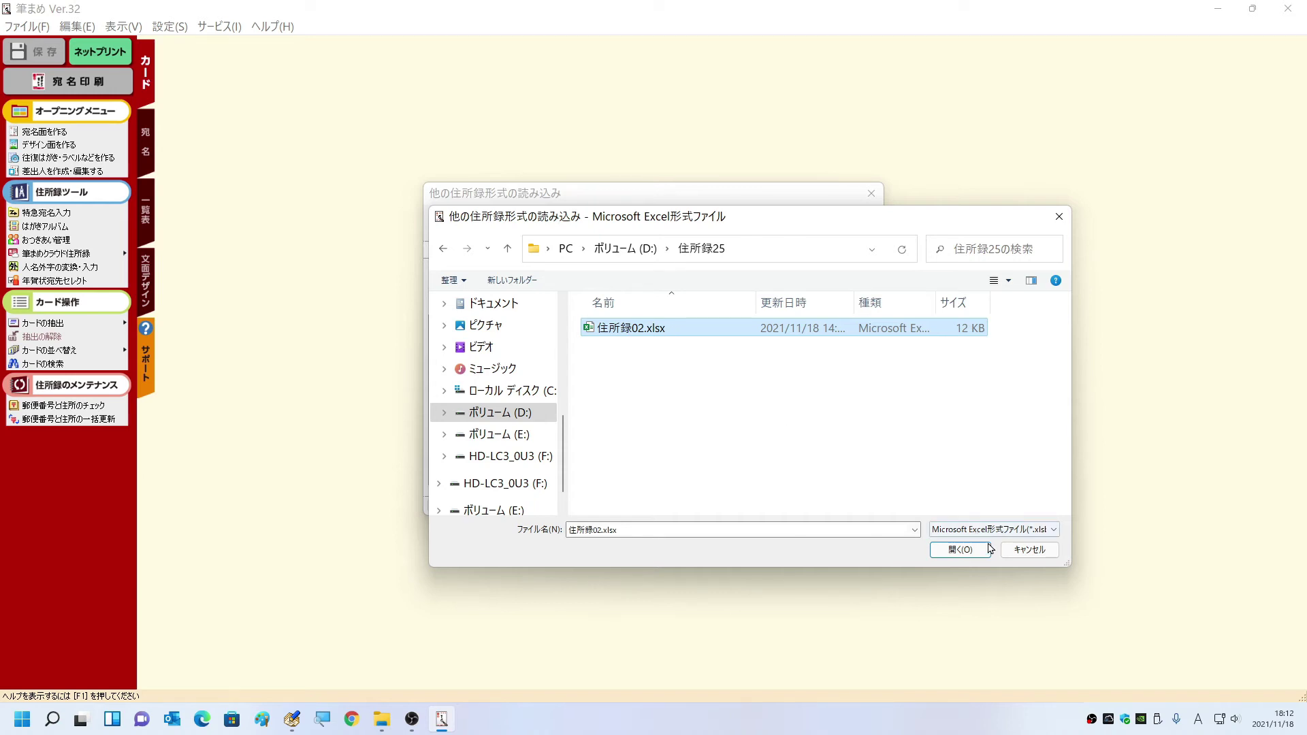
{"action": "left_click", "coordinate": [958, 553]}
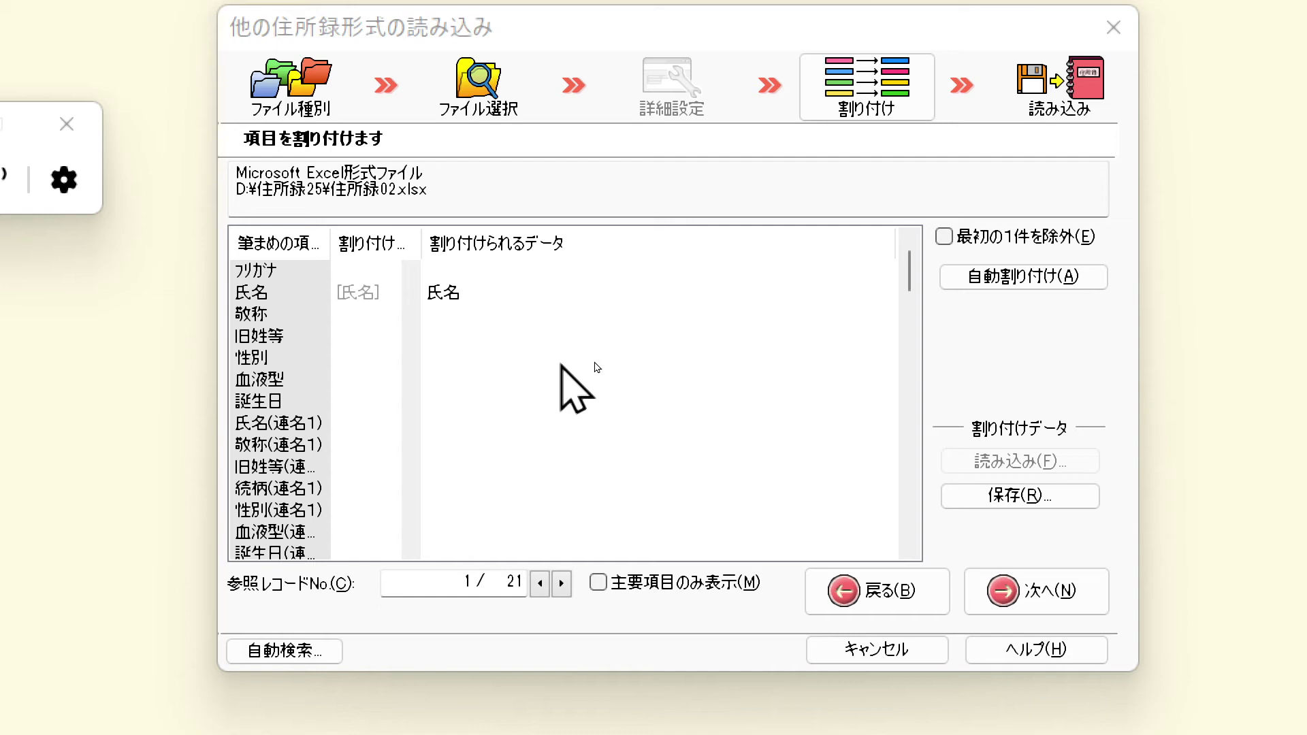
{"action": "mouse_move", "coordinate": [909, 271]}
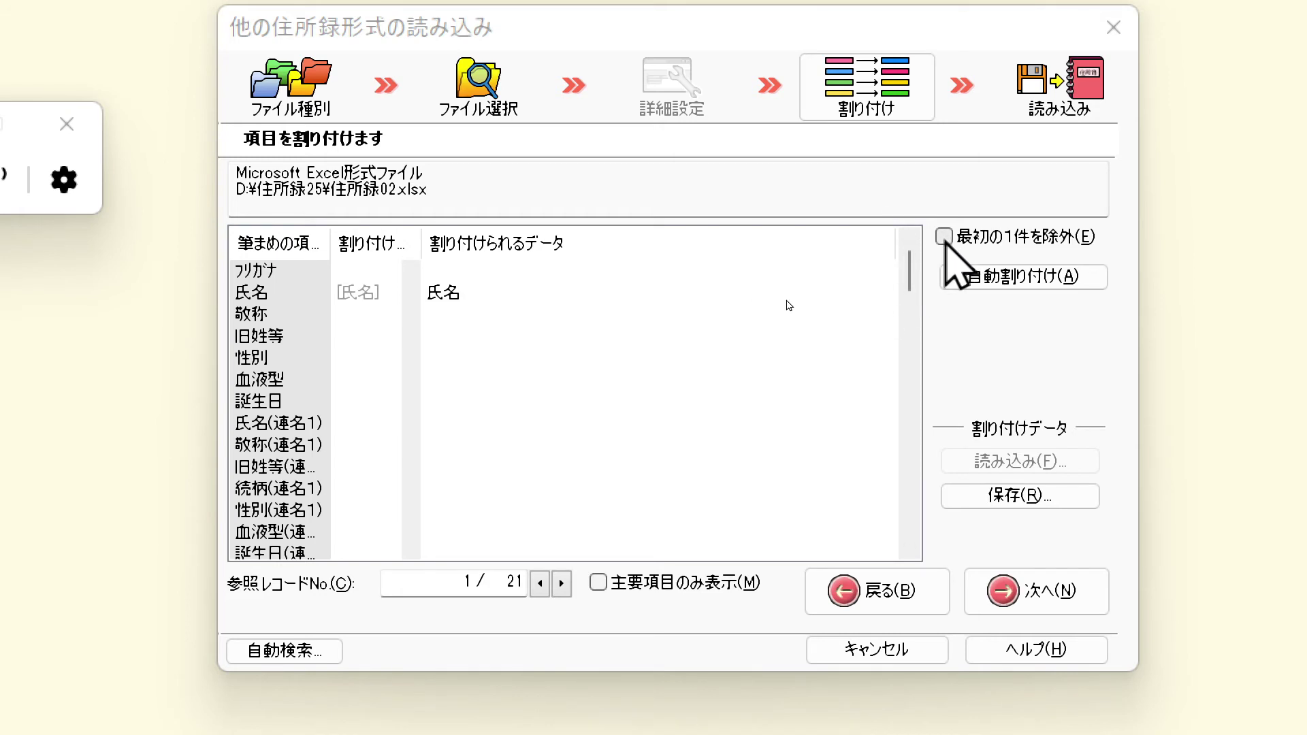
- Exclude the header row, confirm the 氏名, 〒 and 住所1 mappings, and import the 20 records
{"action": "left_click", "coordinate": [944, 237]}
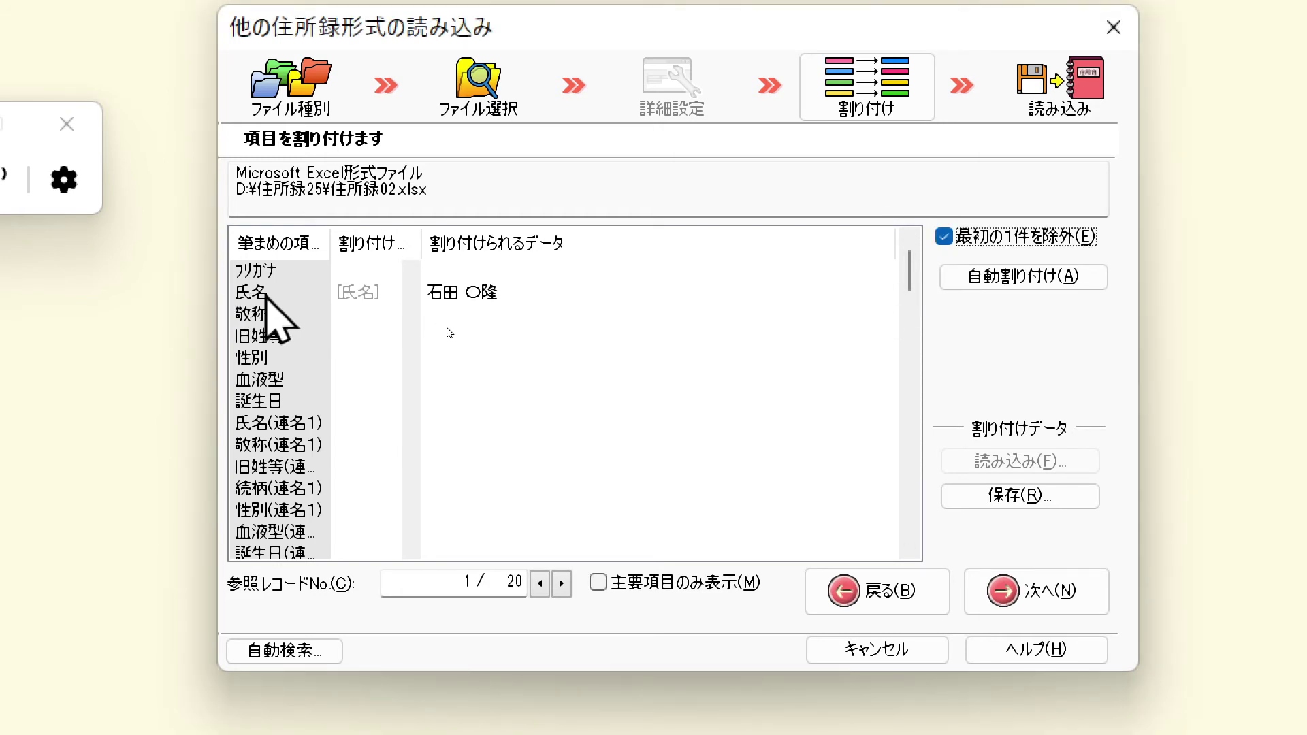
{"action": "left_click", "coordinate": [279, 293]}
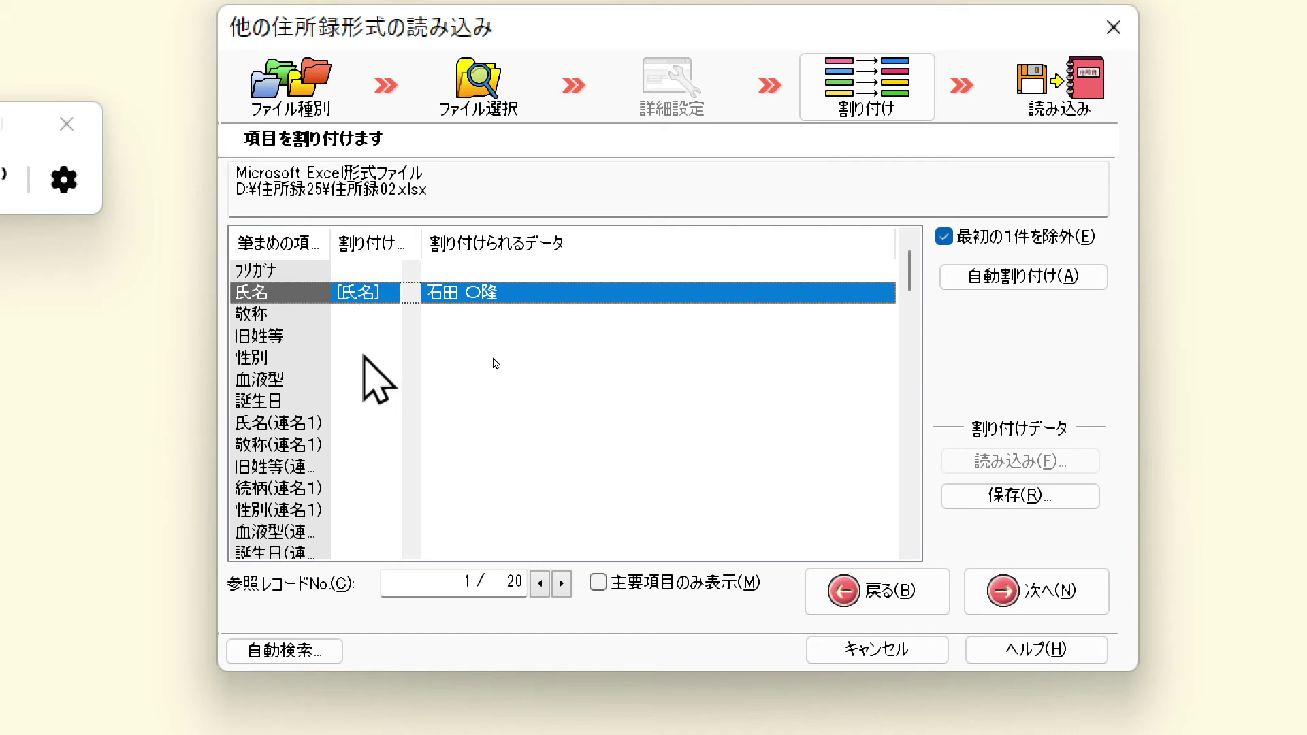
{"action": "scroll", "coordinate": [491, 340], "scroll_direction": "down", "scroll_amount": 3}
{"action": "scroll", "coordinate": [493, 354], "scroll_direction": "down", "scroll_amount": 3}
{"action": "scroll", "coordinate": [494, 368], "scroll_direction": "down", "scroll_amount": 5}
{"action": "scroll", "coordinate": [494, 368], "scroll_direction": "down", "scroll_amount": 2}
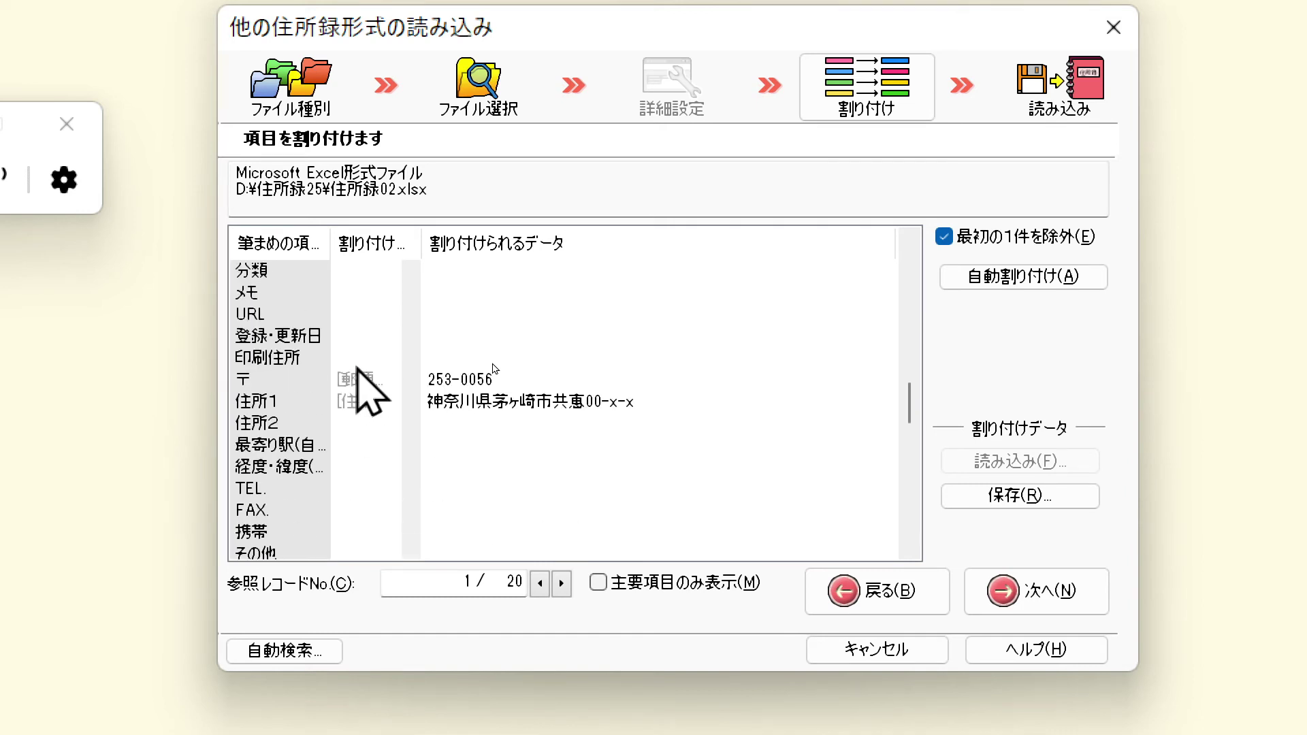
{"action": "left_click", "coordinate": [503, 374]}
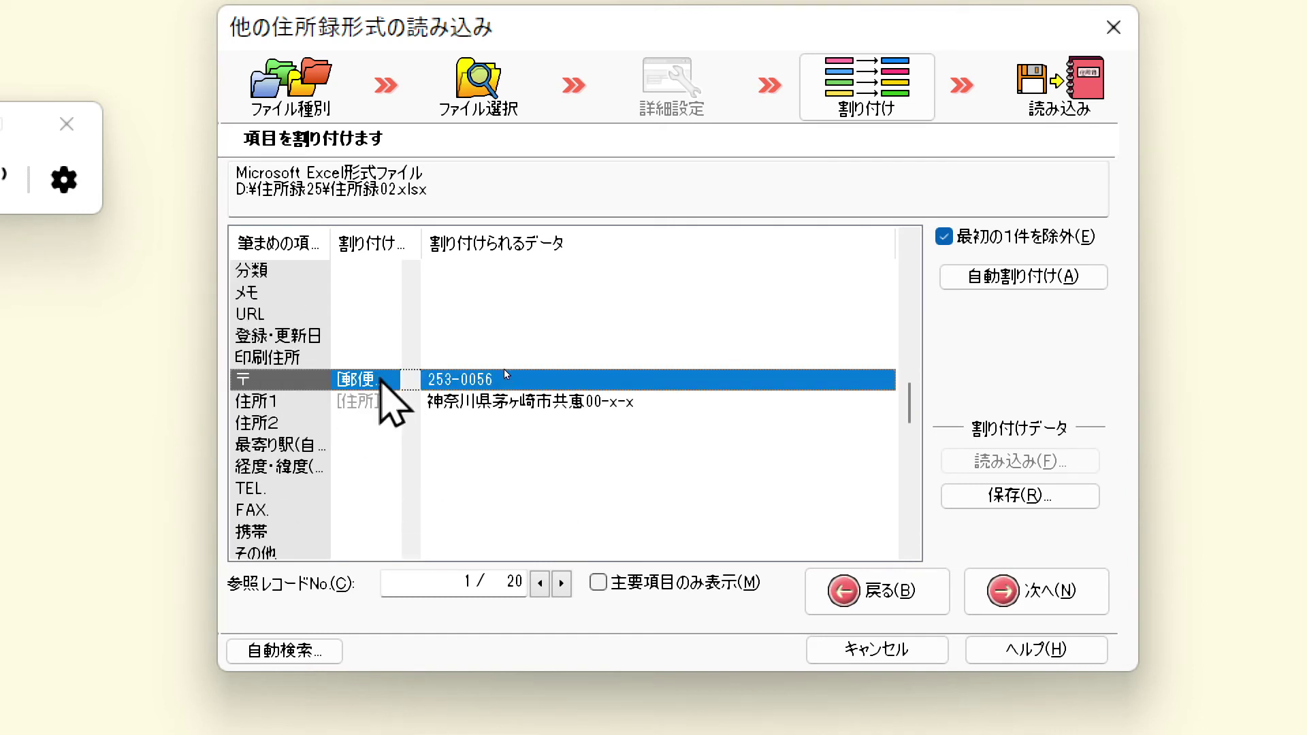
{"action": "left_click", "coordinate": [258, 403]}
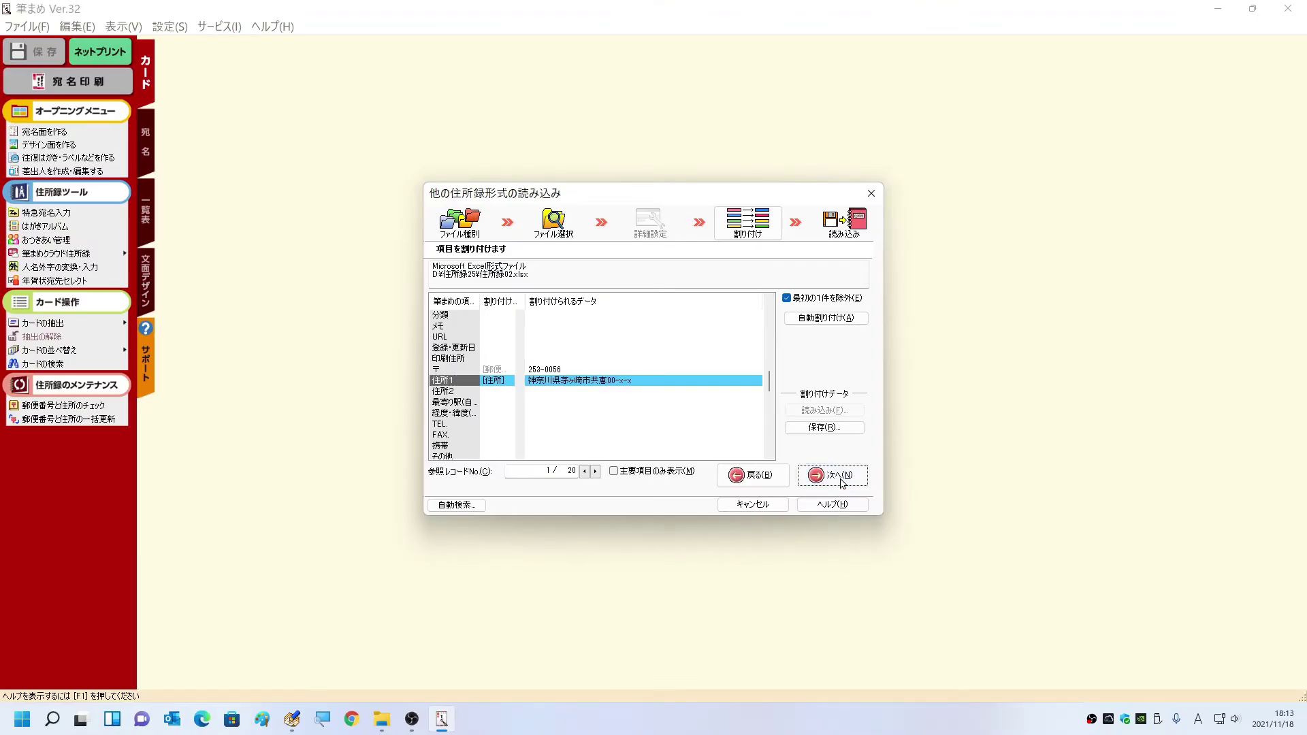
{"action": "left_click", "coordinate": [842, 482]}
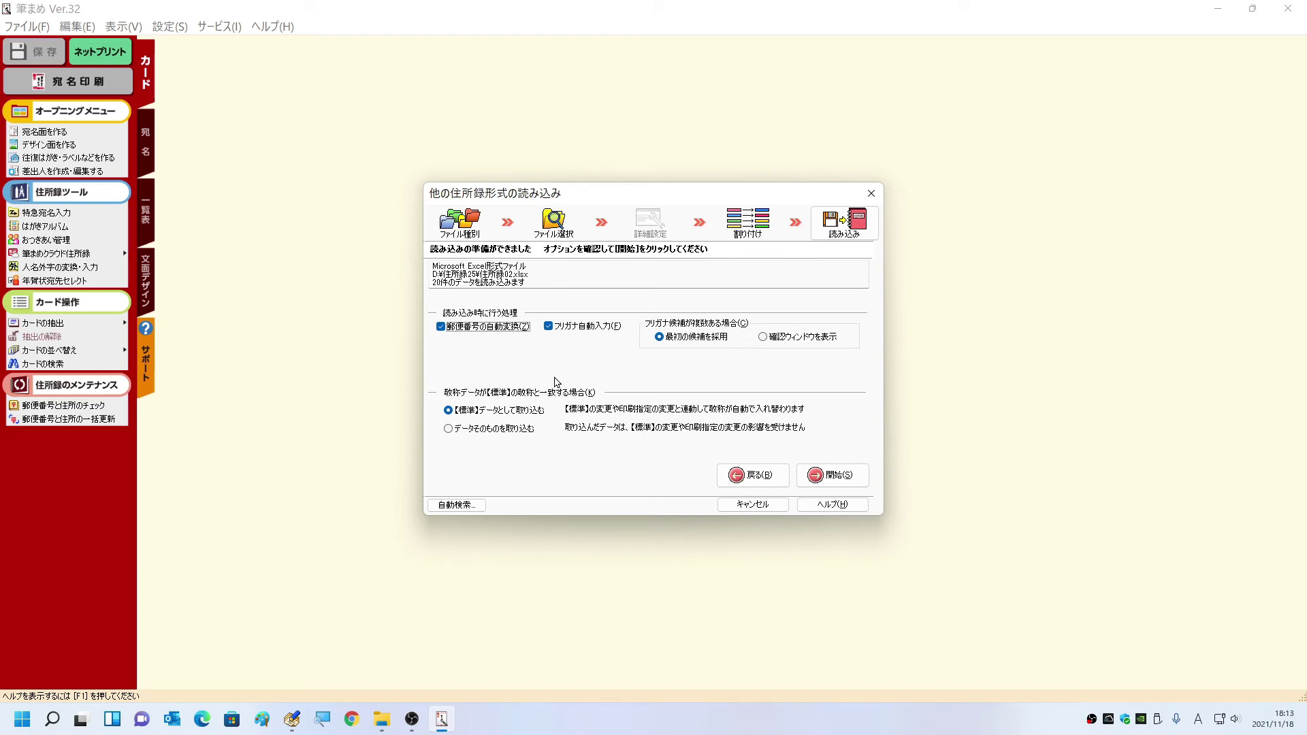
{"action": "left_click", "coordinate": [837, 481]}
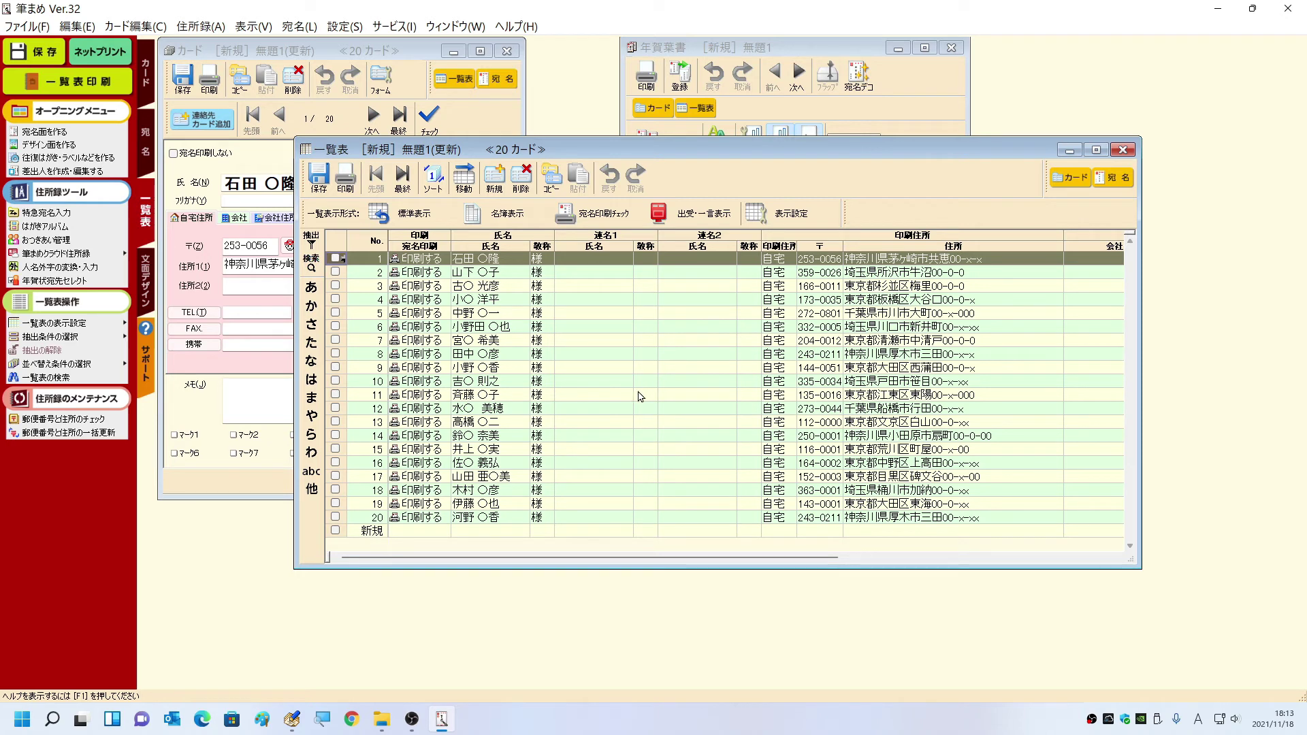
- Switch to the card view and save the address book as test02.fwa
{"action": "key", "text": "ctrl+Tab"}
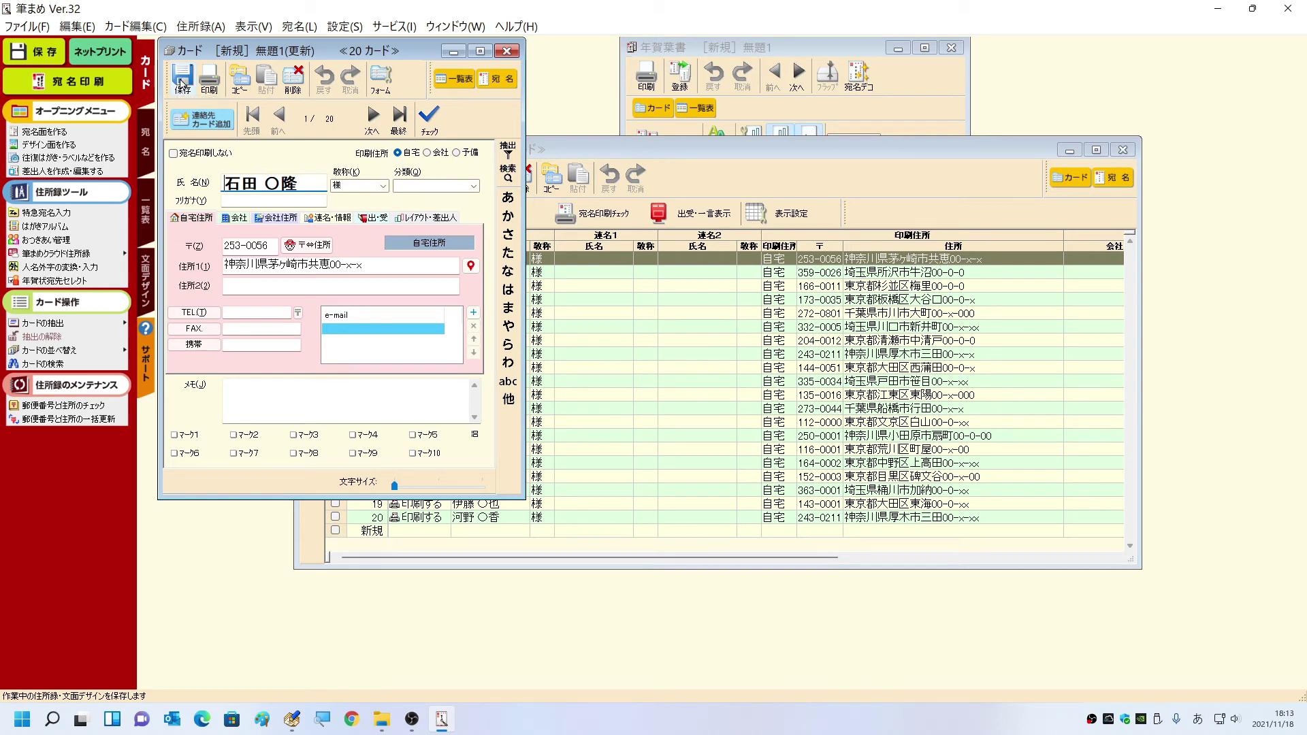
{"action": "left_click", "coordinate": [28, 26]}
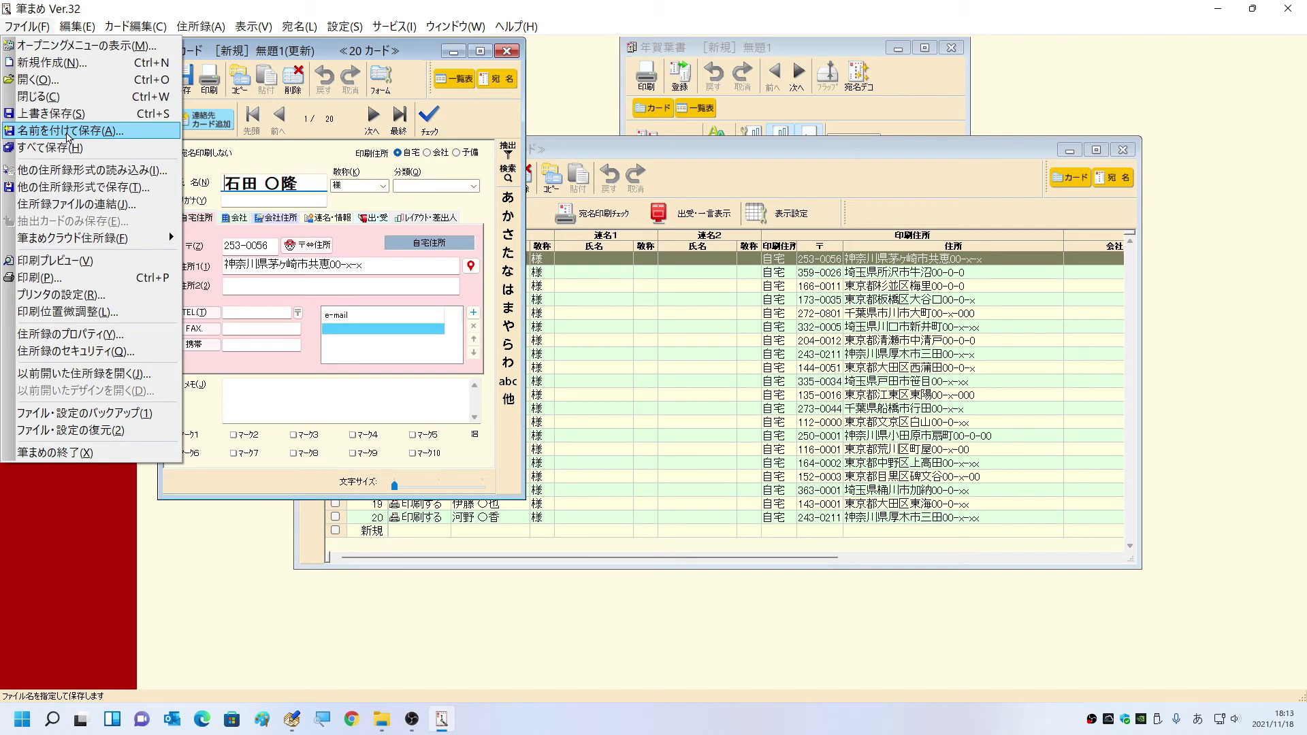
{"action": "left_click", "coordinate": [341, 136]}
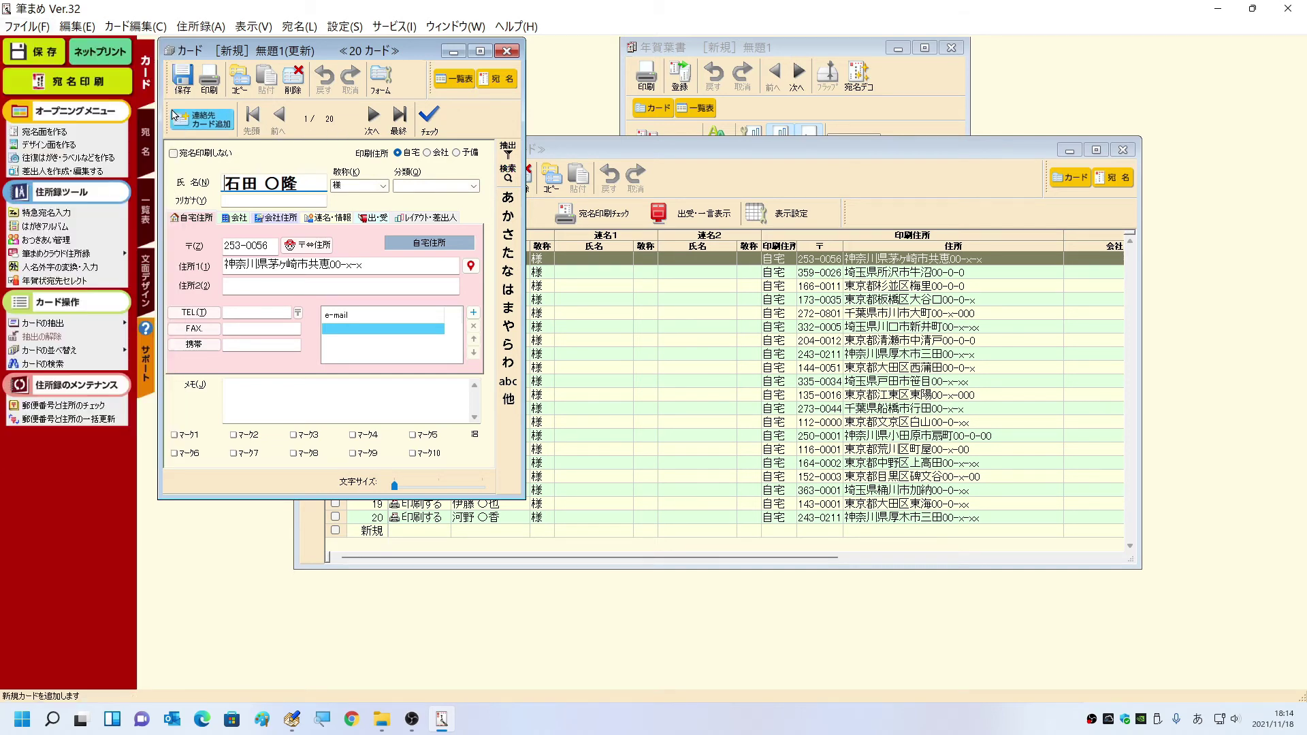
{"action": "left_click", "coordinate": [182, 78]}
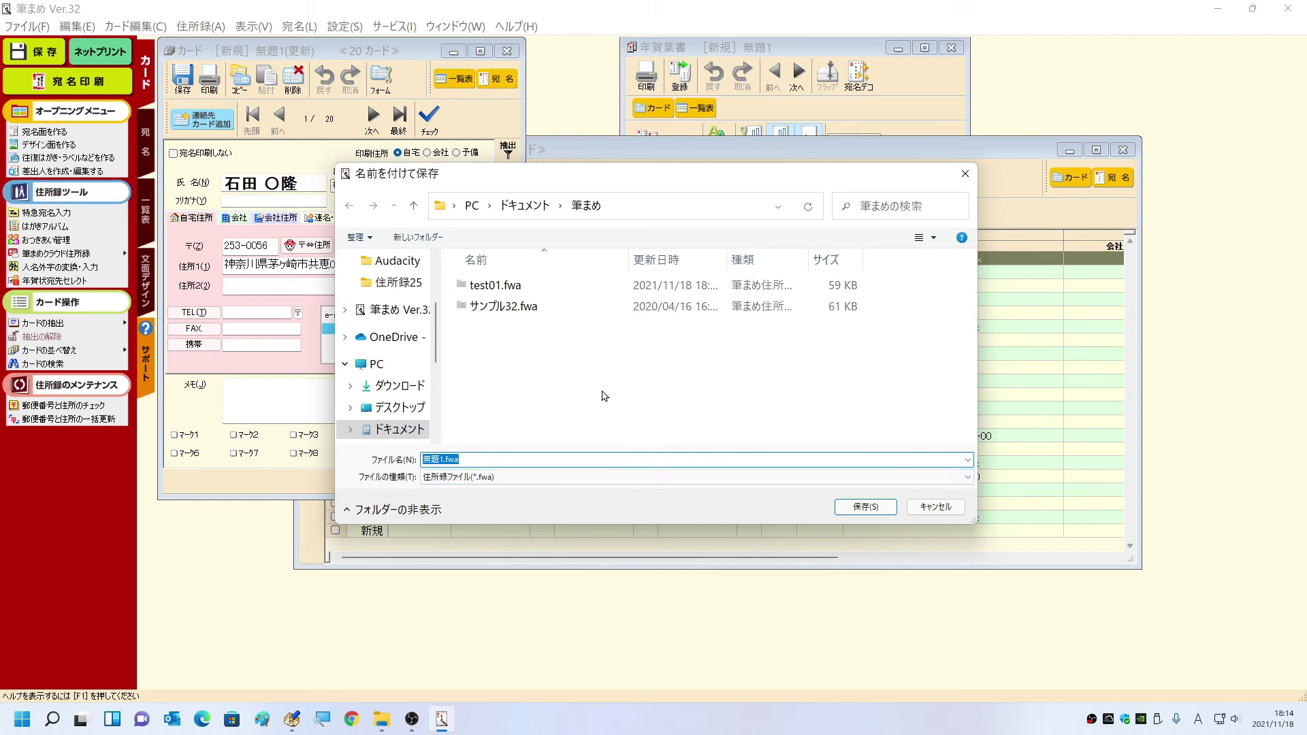
{"action": "type", "text": "test02"}
{"action": "left_click", "coordinate": [865, 507]}
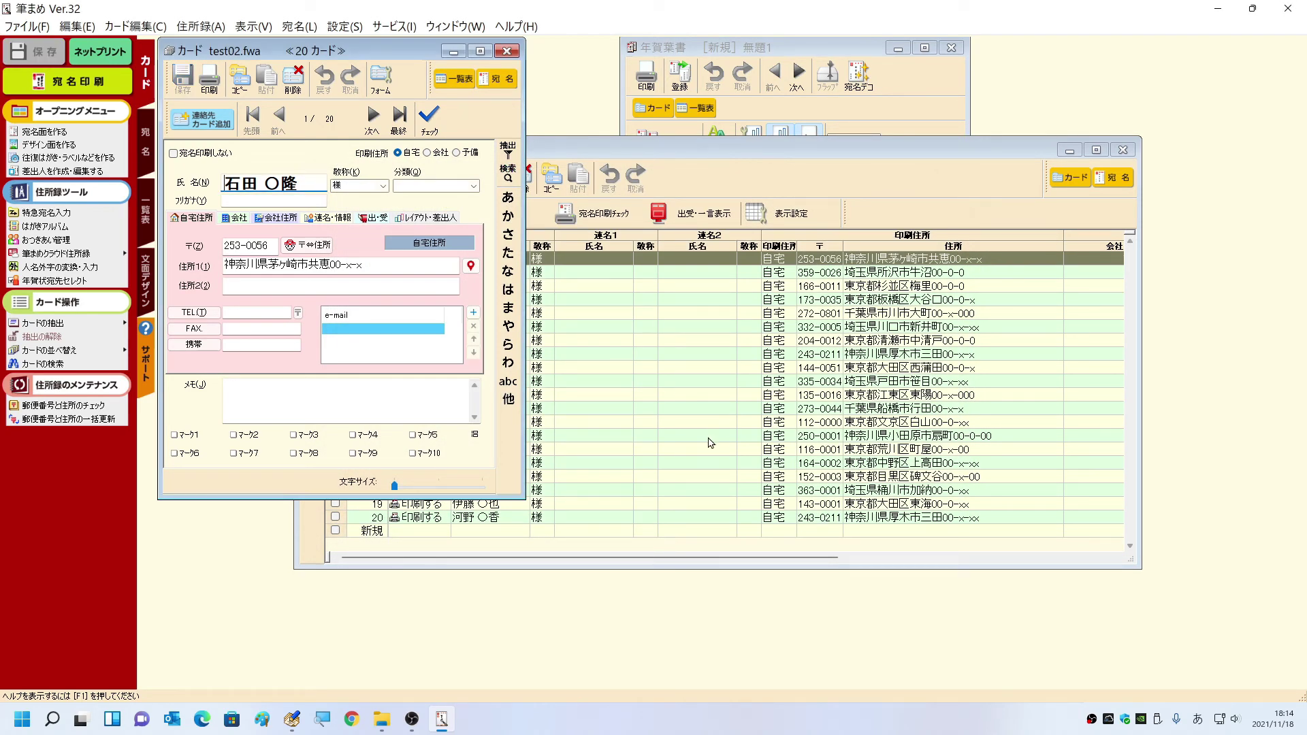
- Close the list and card windows, reopen test02.fwa, then close its list view
{"action": "left_click", "coordinate": [1122, 149]}
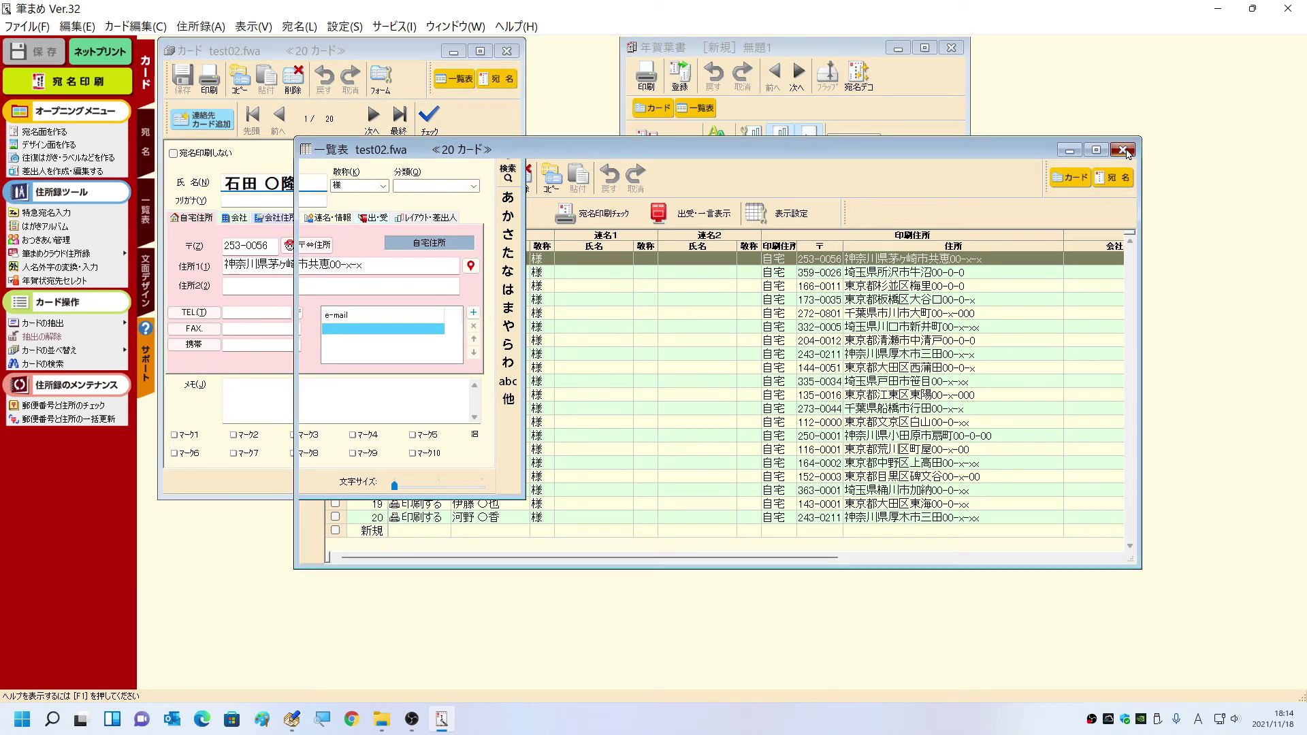
{"action": "left_click", "coordinate": [507, 52]}
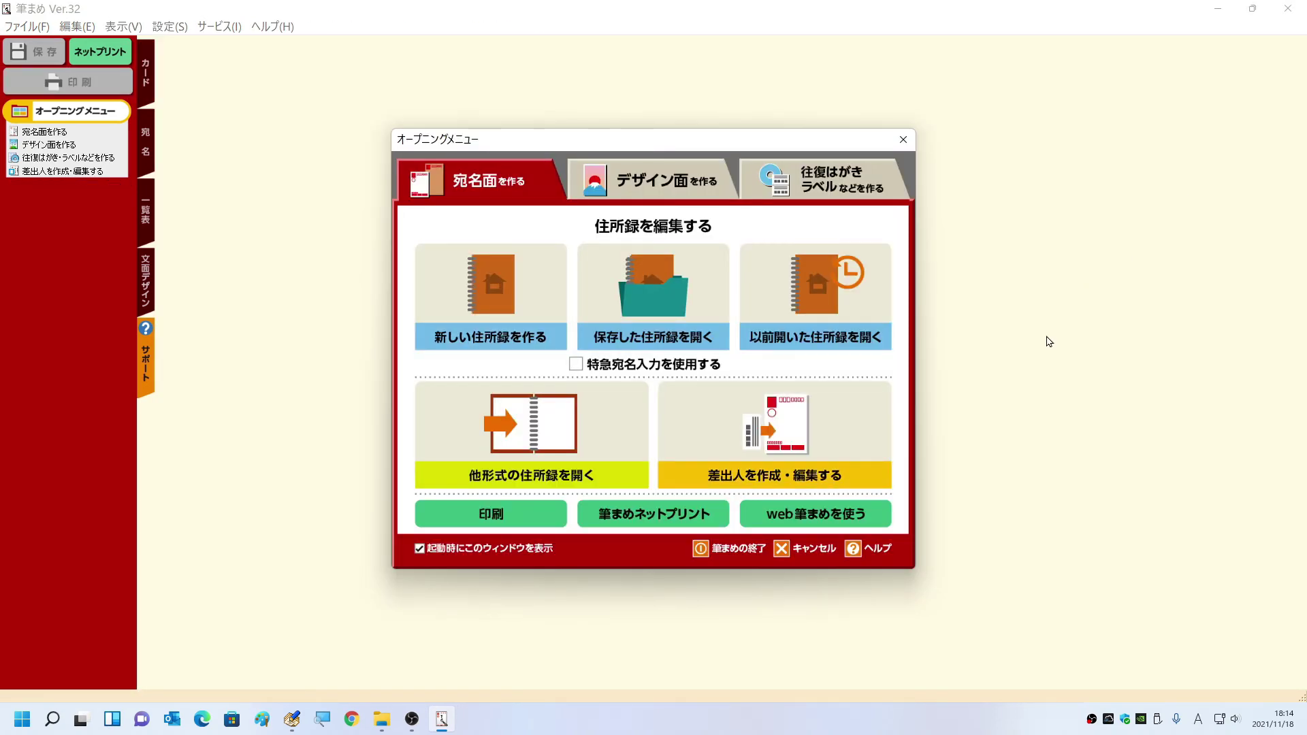
{"action": "left_click", "coordinate": [646, 294]}
{"action": "left_click", "coordinate": [531, 309]}
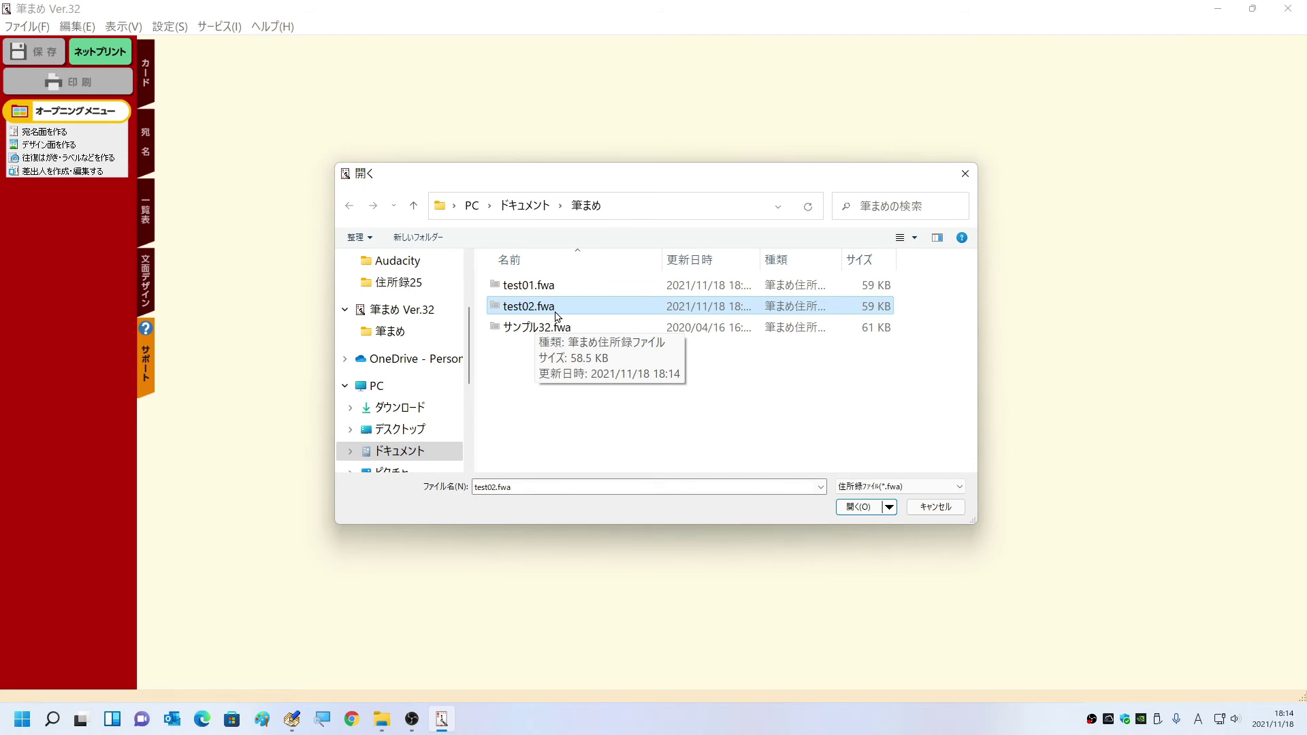
{"action": "left_click", "coordinate": [858, 508]}
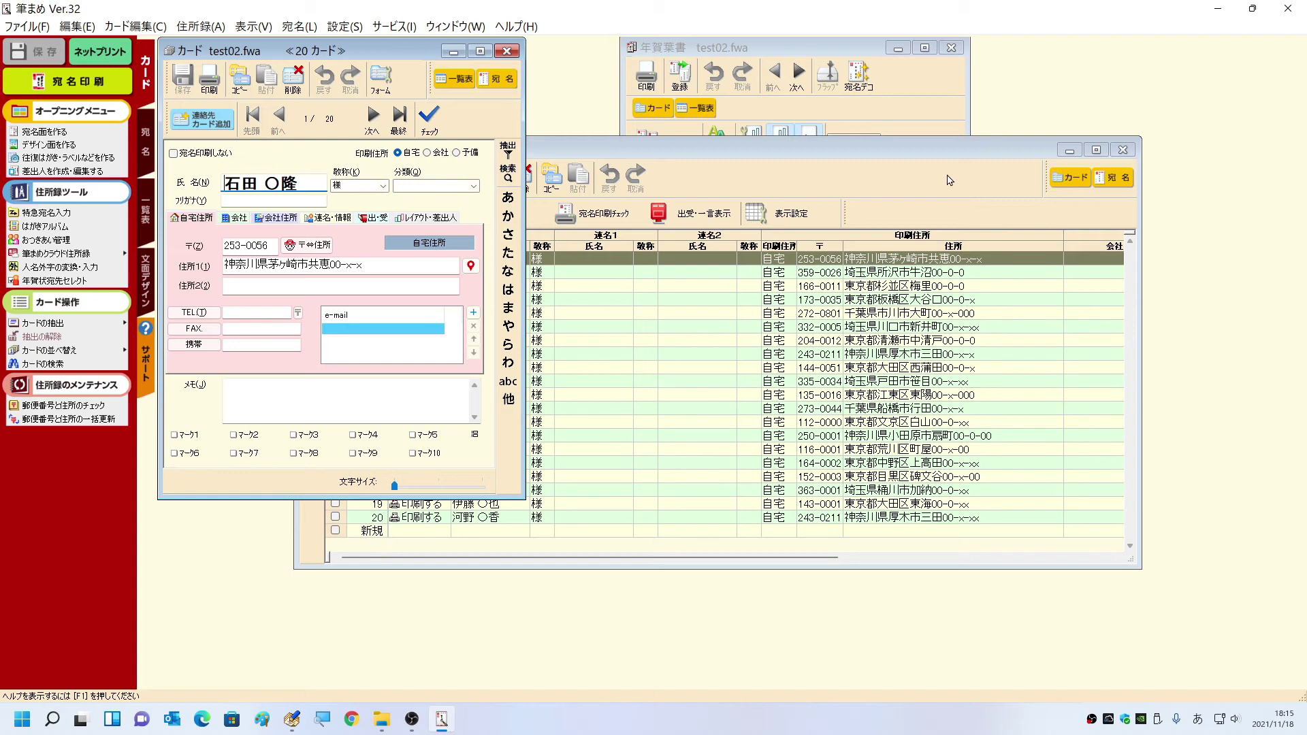
{"action": "left_click", "coordinate": [1123, 149]}
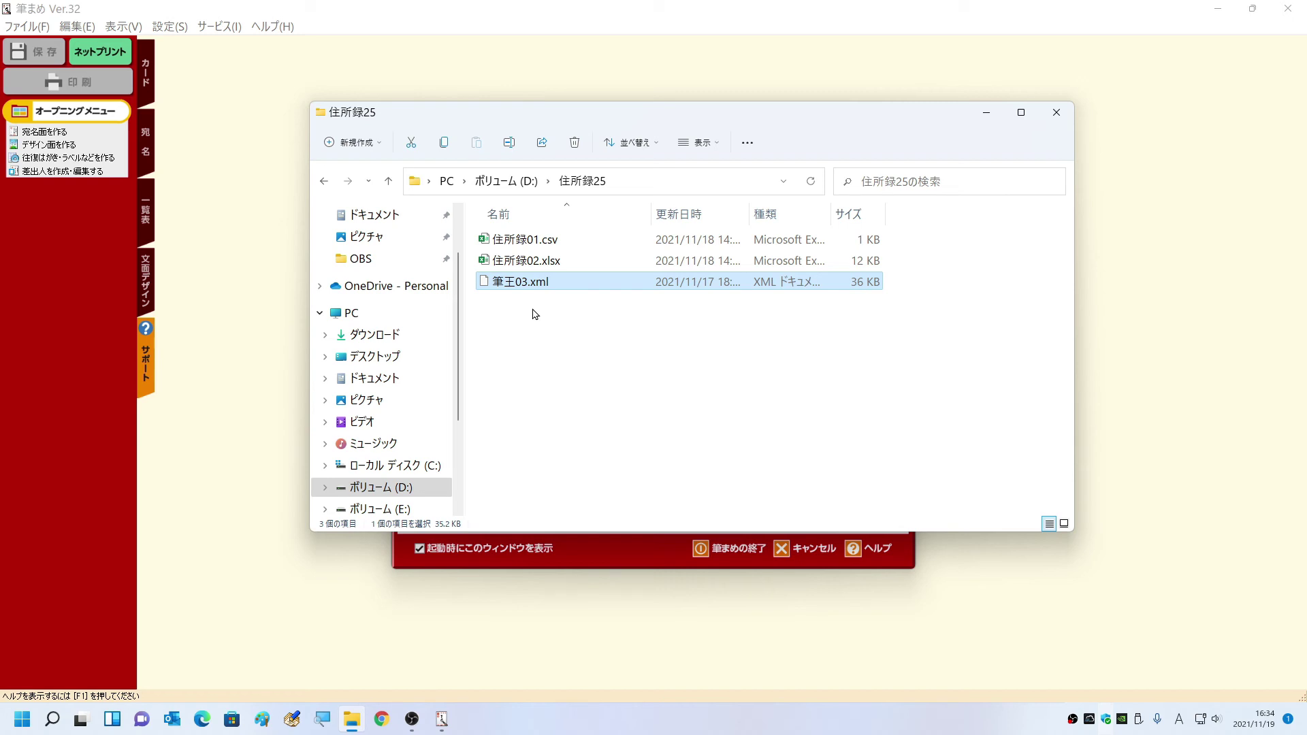
- Go back to 筆まめ's opening menu and start importing from another address-book format
{"action": "left_click", "coordinate": [1135, 429]}
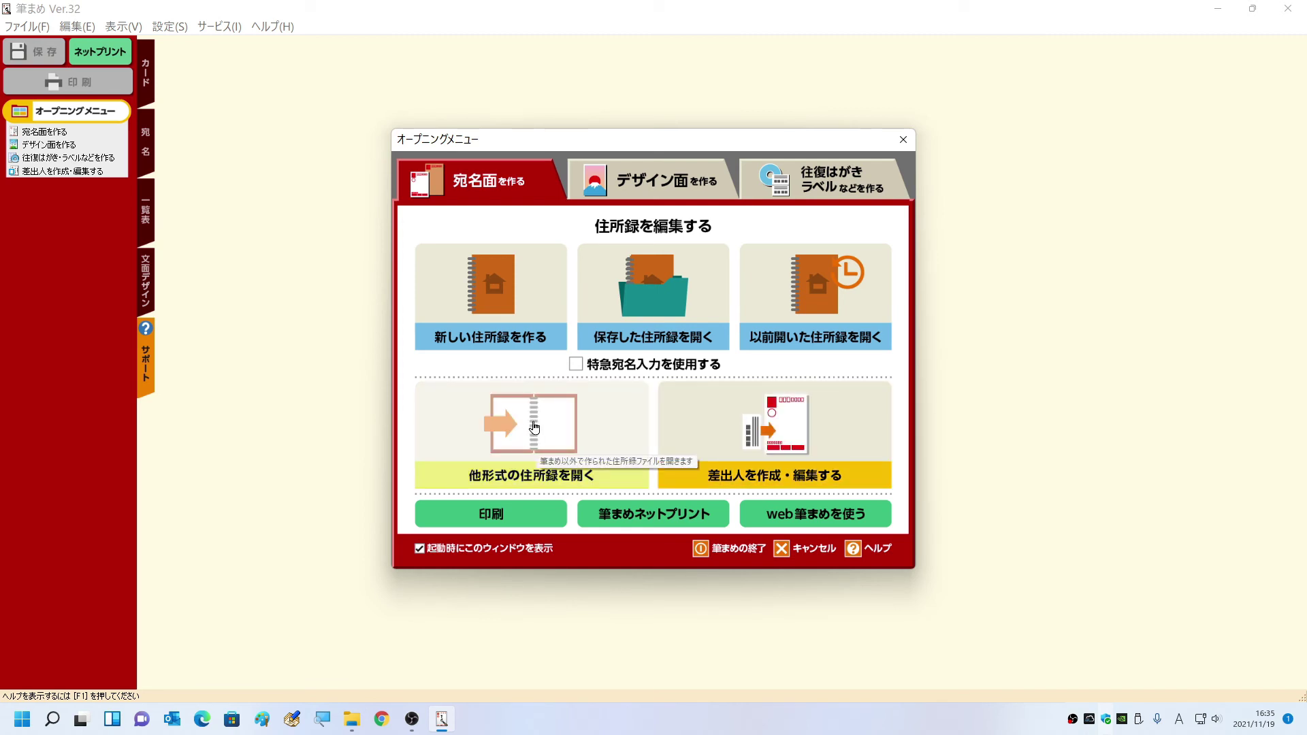
{"action": "left_click", "coordinate": [535, 427]}
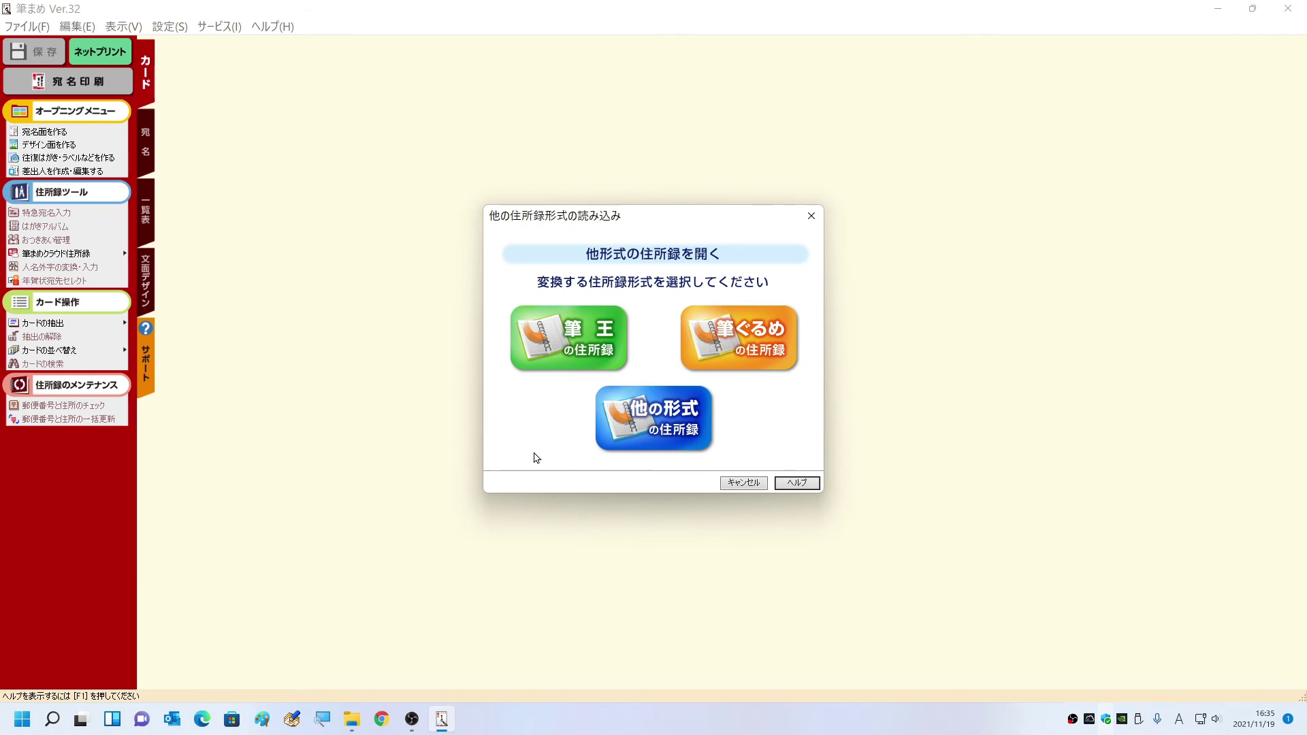
- Choose 他の形式, show その他の形式 and select ContactXML as the import type
{"action": "left_click", "coordinate": [636, 445]}
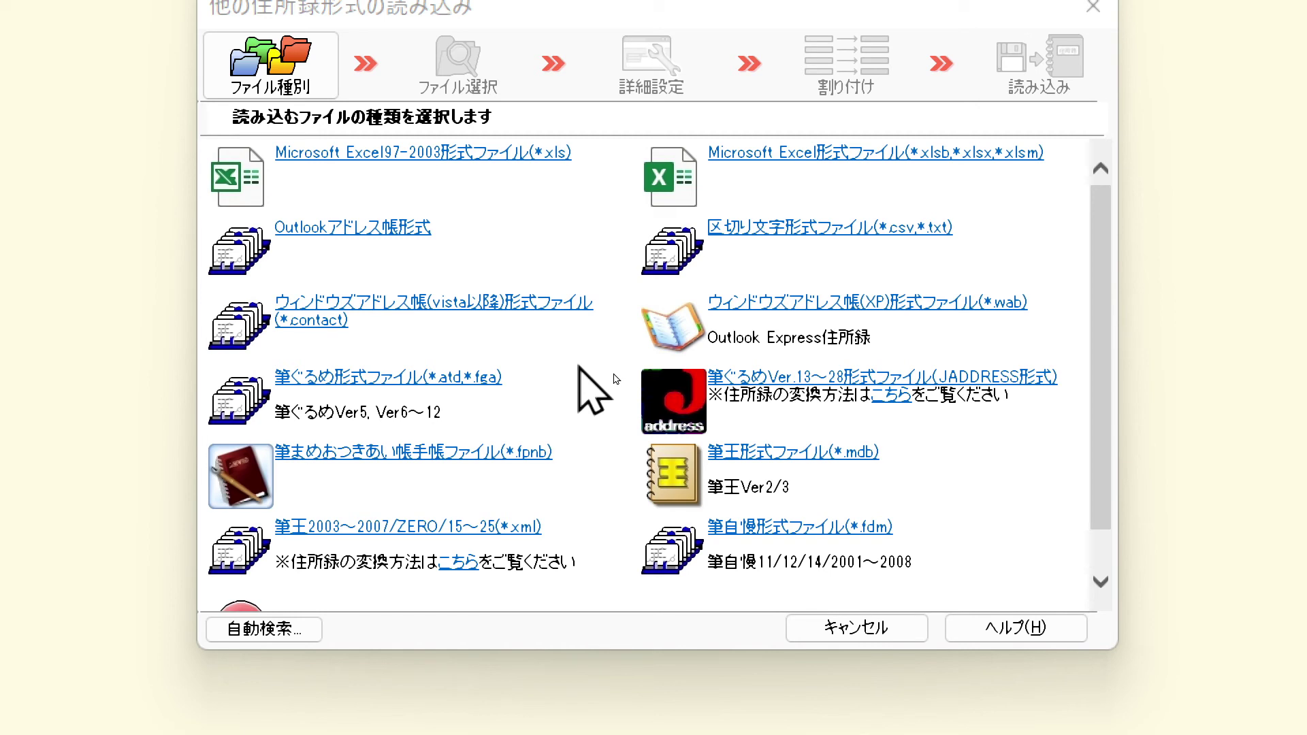
{"action": "scroll", "coordinate": [579, 368], "scroll_direction": "down", "scroll_amount": 1}
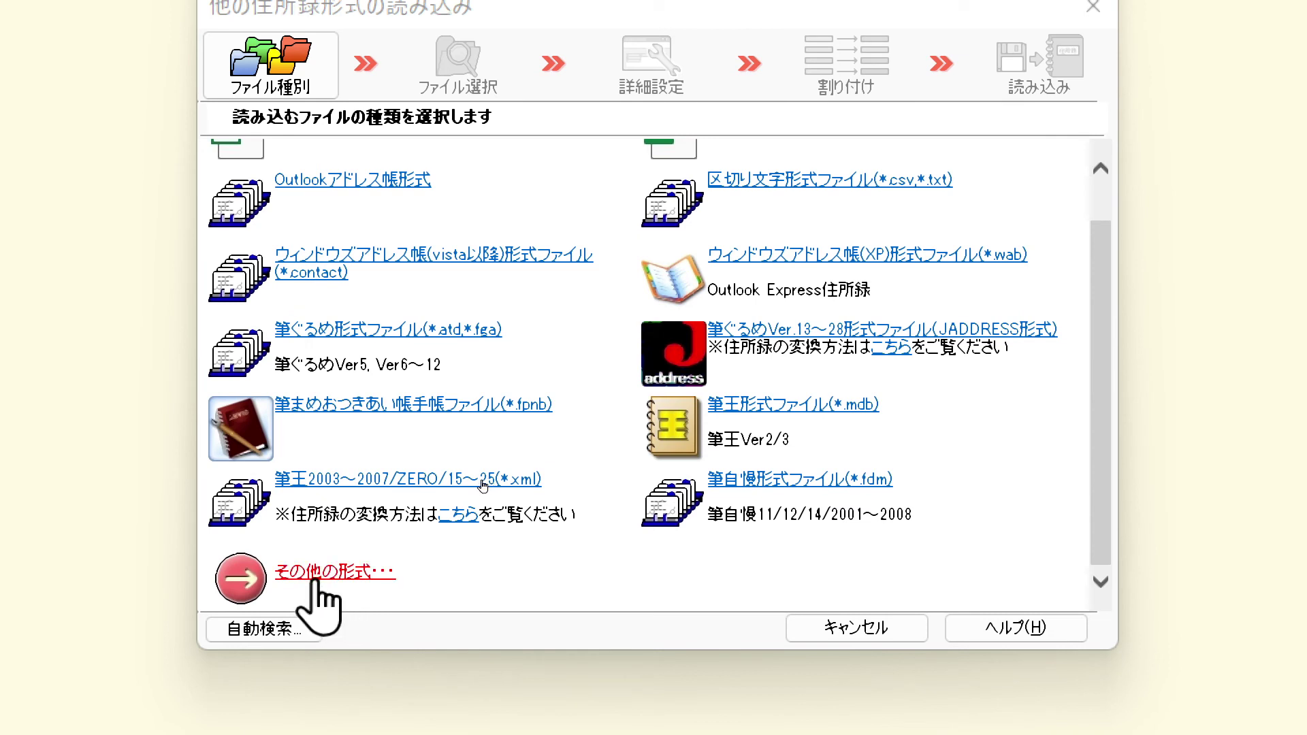
{"action": "left_click", "coordinate": [320, 572]}
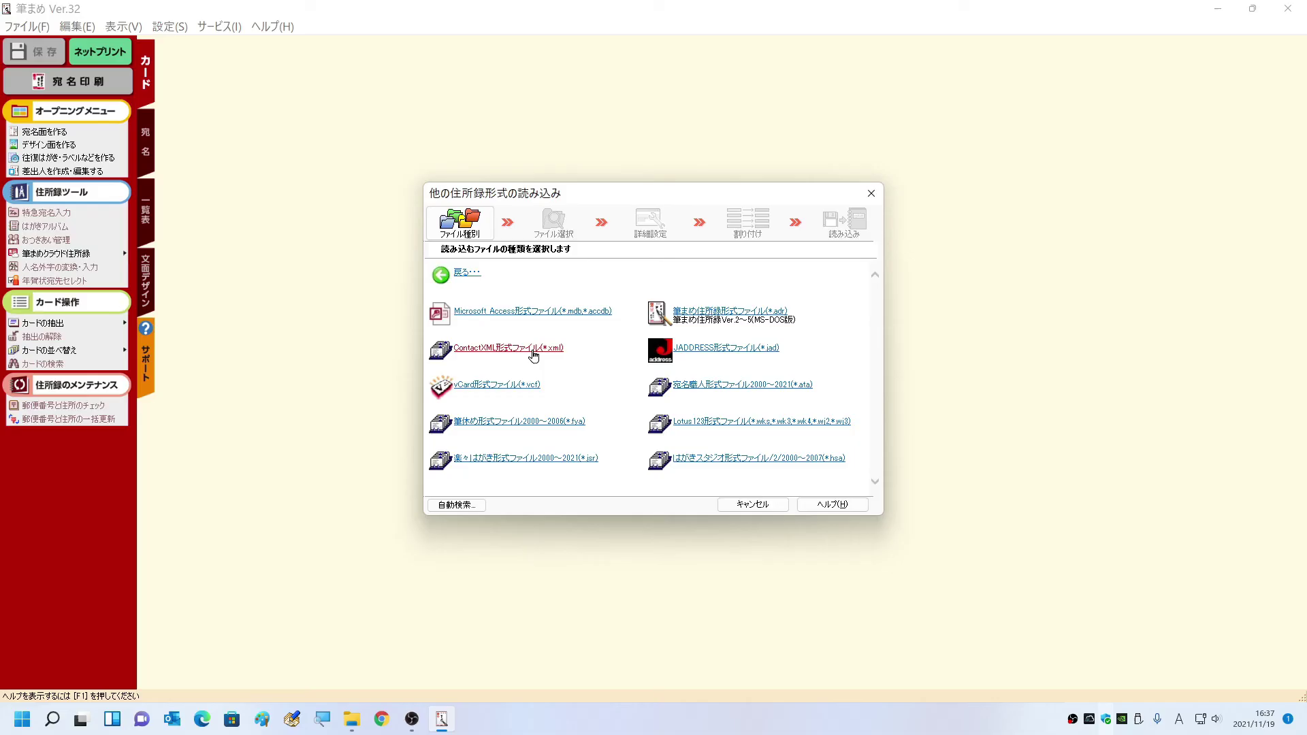
{"action": "left_click", "coordinate": [534, 350]}
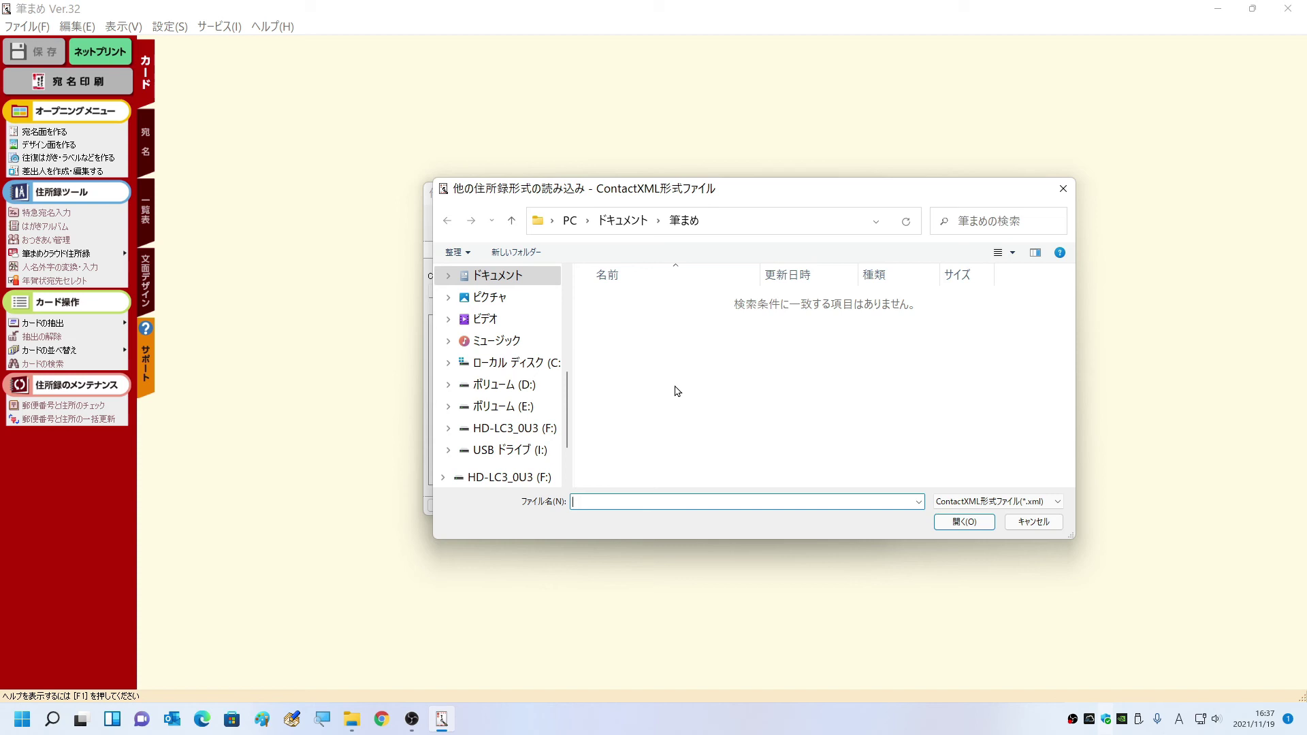
- Select 筆王03.xml in D:\住所録25 and import its 10 records into a new address book
{"action": "left_click", "coordinate": [534, 387]}
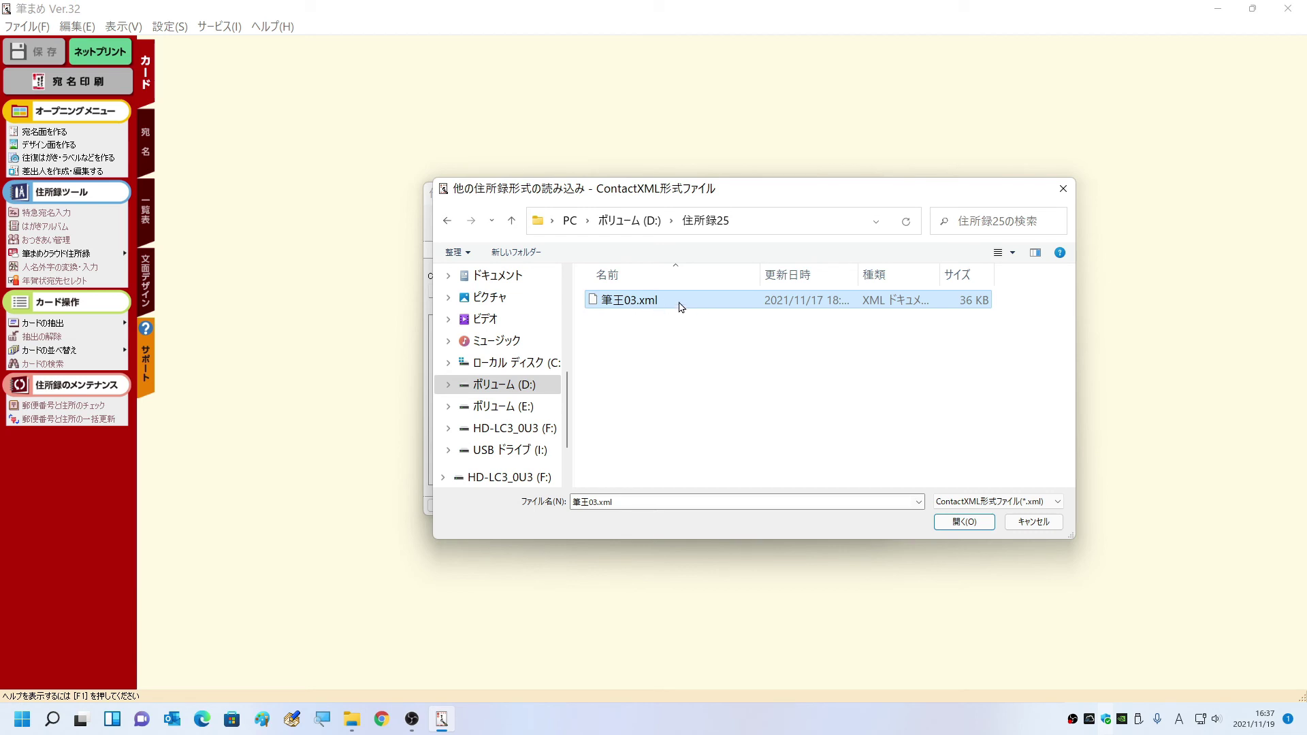
{"action": "left_click", "coordinate": [948, 526]}
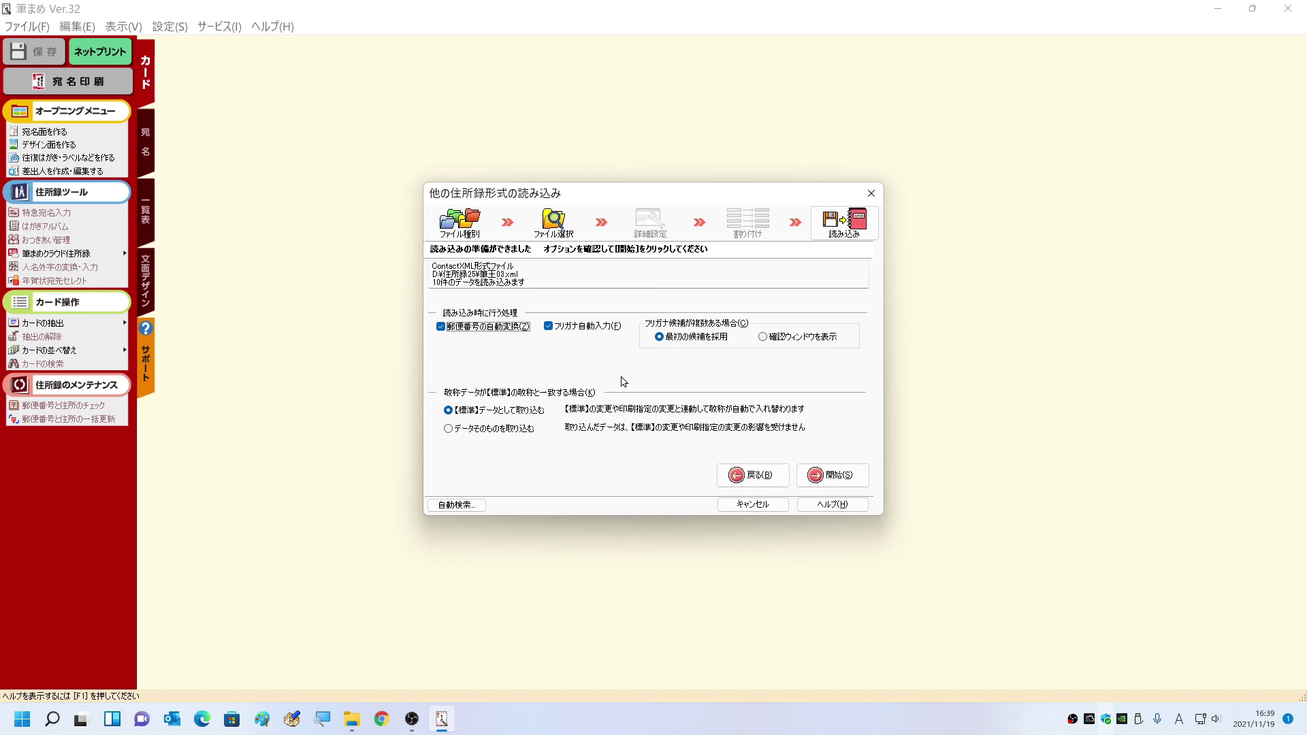
{"action": "left_click", "coordinate": [830, 476]}
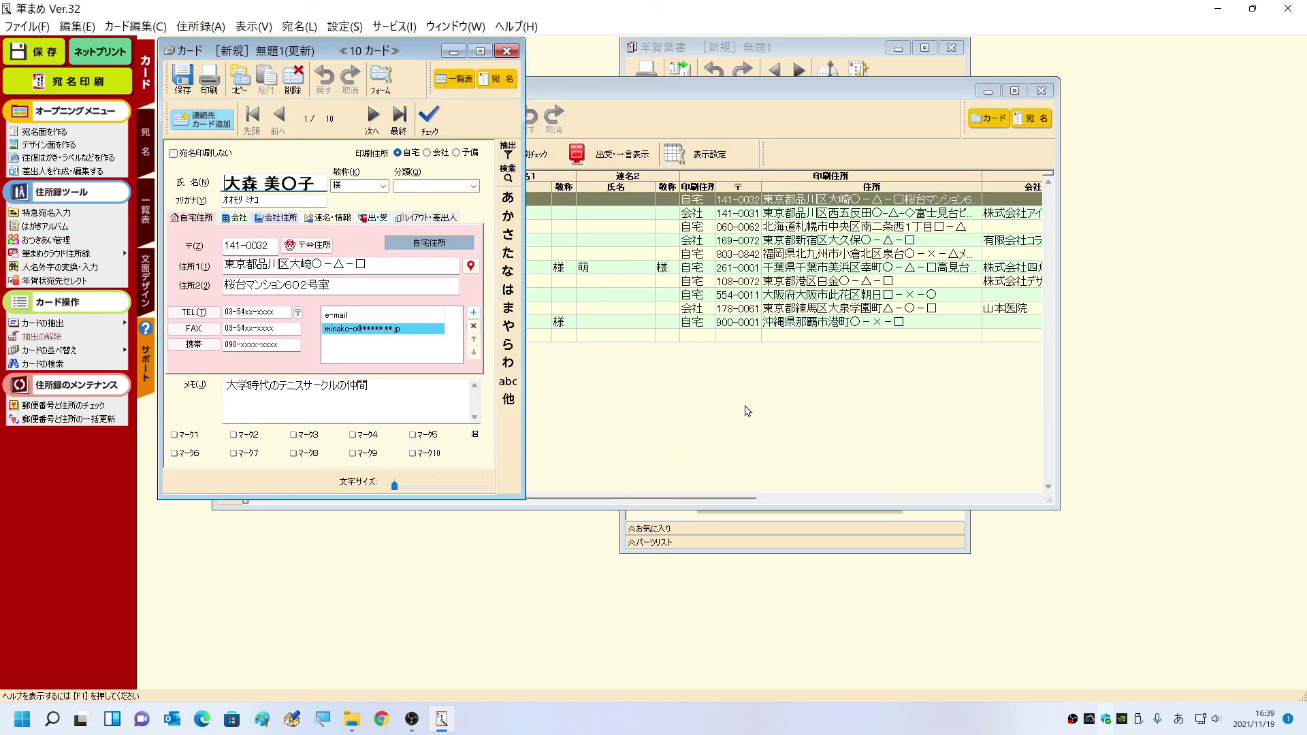
{"action": "left_click", "coordinate": [723, 94]}
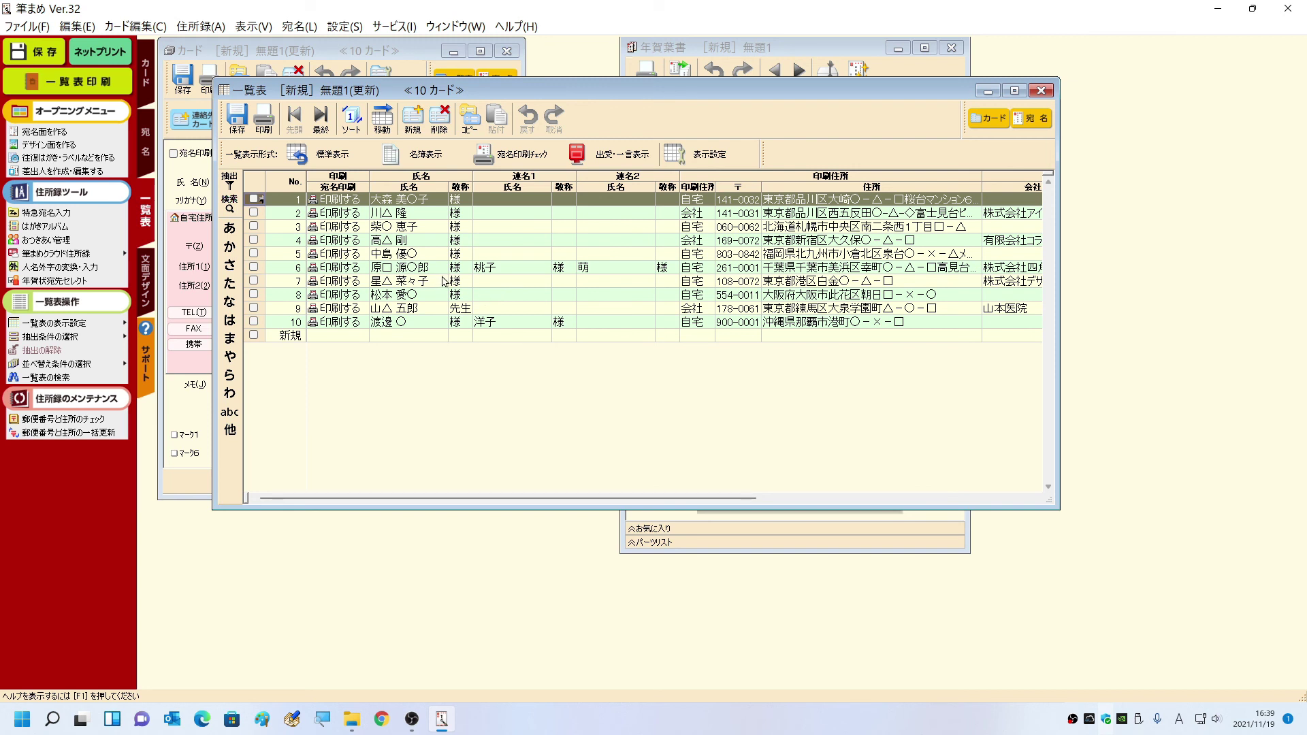
{"action": "key", "text": "Return"}
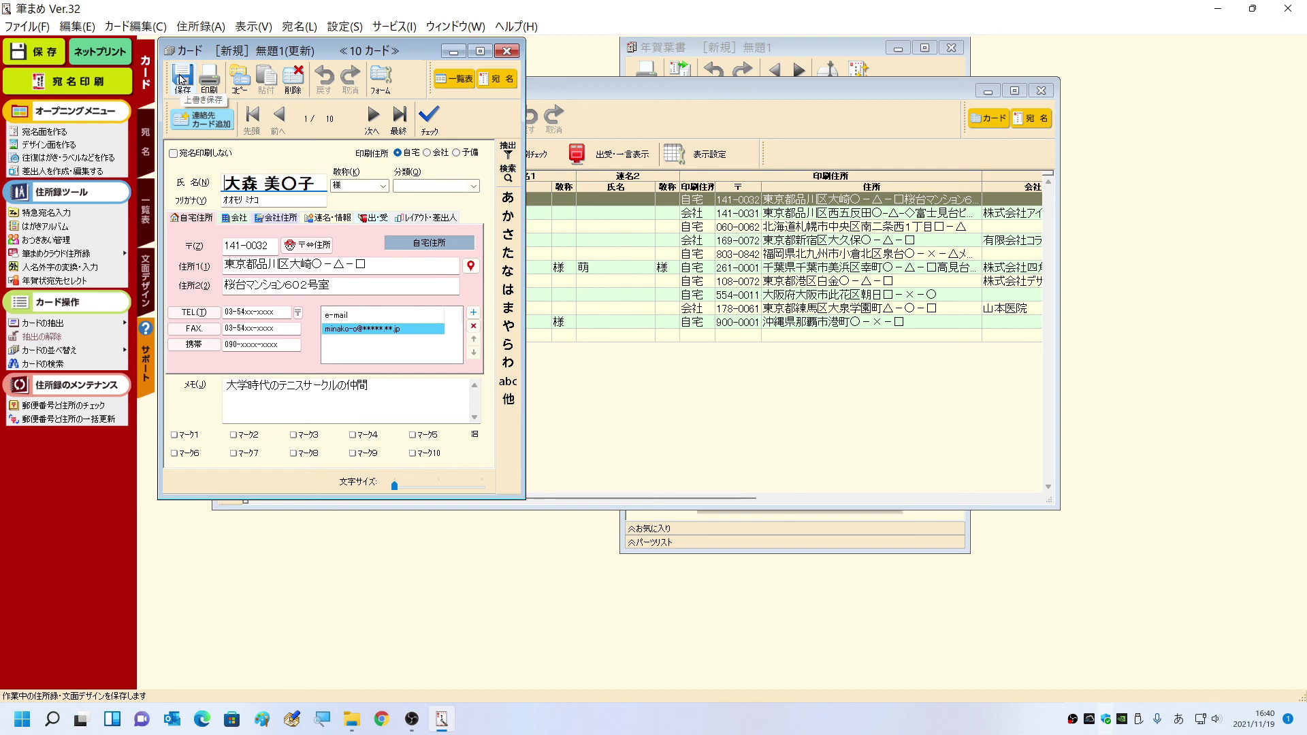
- Save the 10-card ContactXML import under the file name test03, then close the card window
{"action": "left_click", "coordinate": [182, 79]}
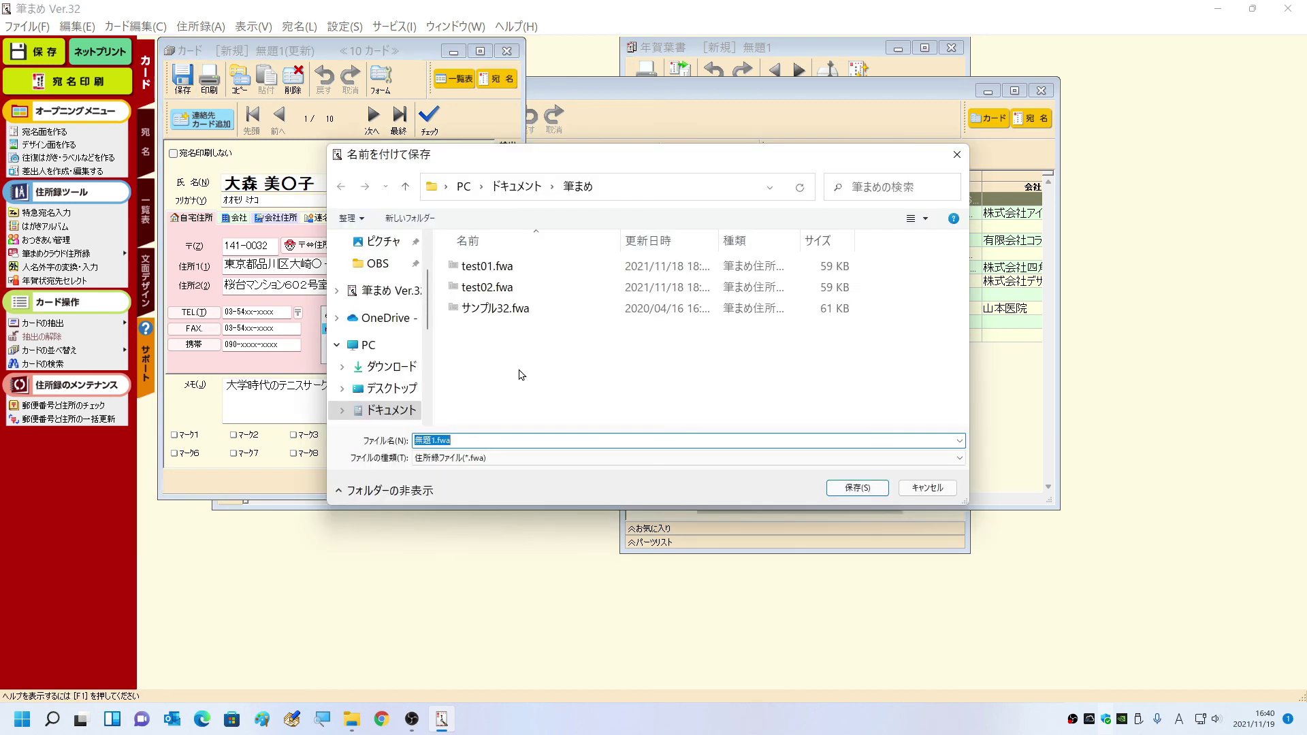
{"action": "type", "text": "test03"}
{"action": "left_click", "coordinate": [851, 492]}
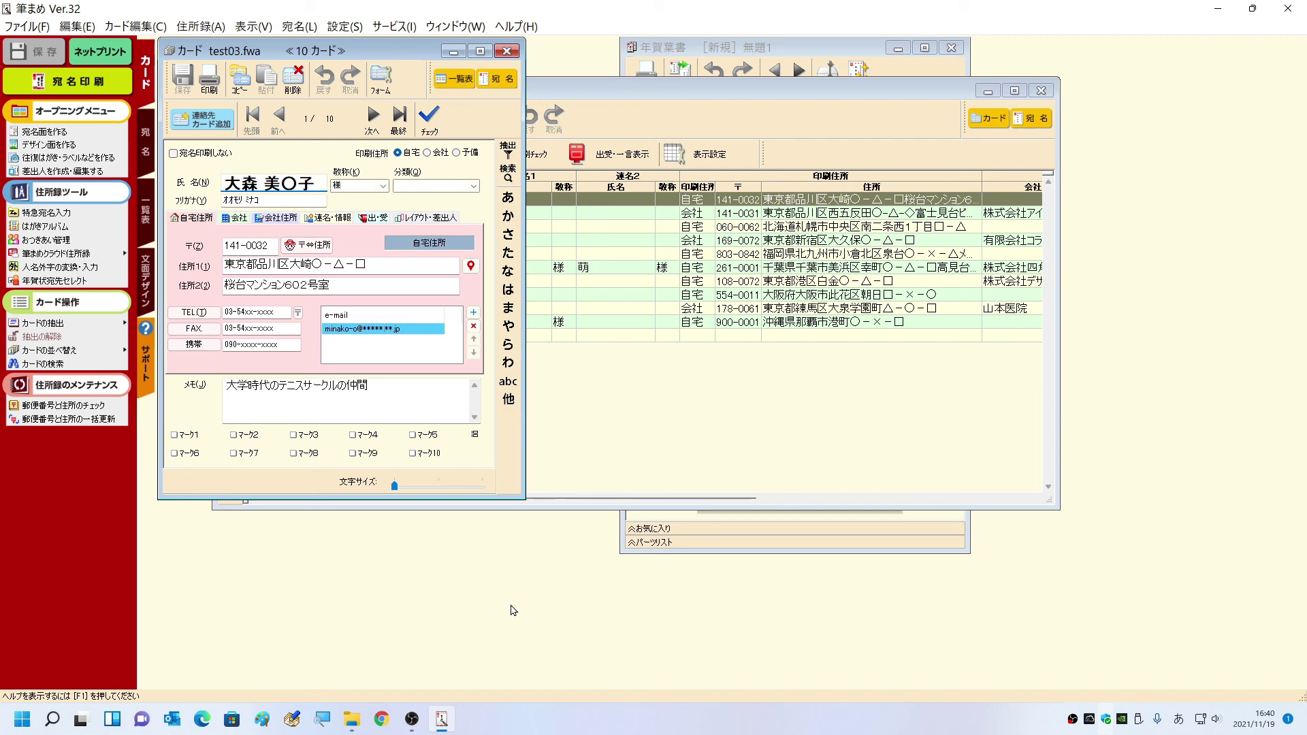
{"action": "left_click", "coordinate": [506, 51]}
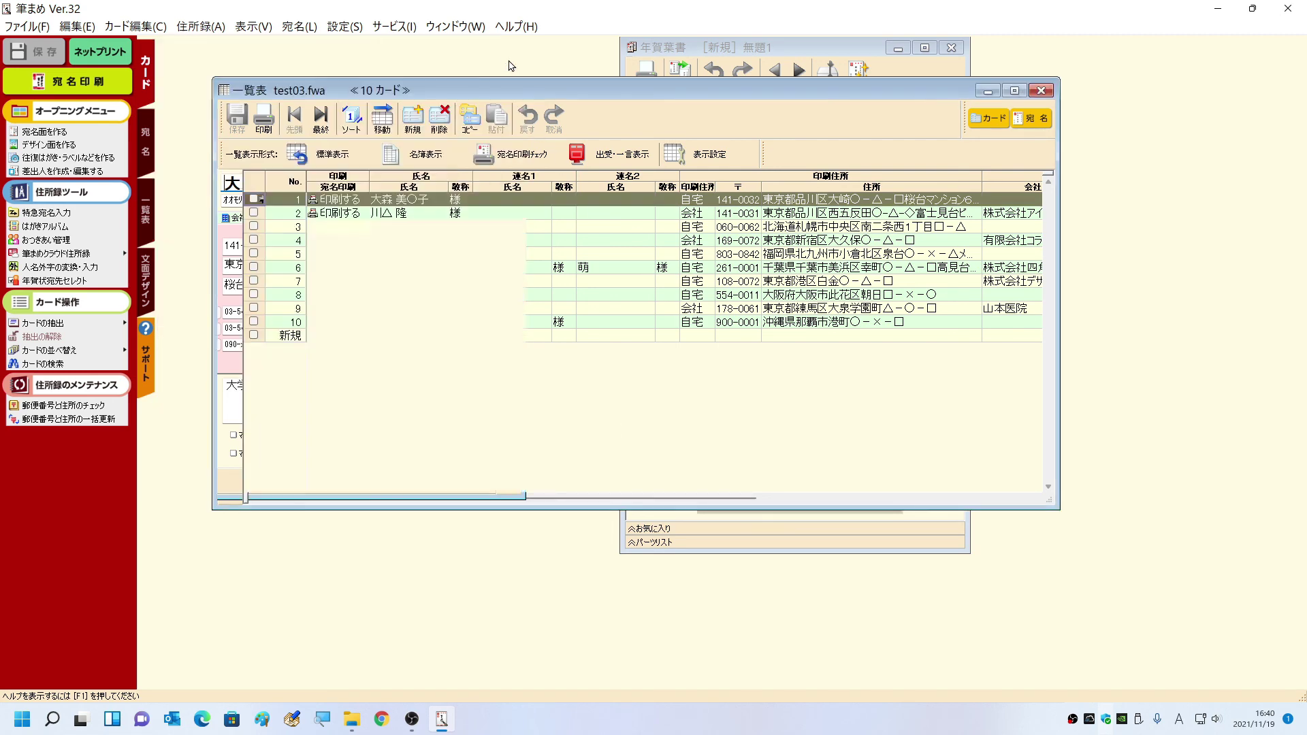
- Close the address book and reopen test03.fwa through 保存した住所録を開く
{"action": "left_click", "coordinate": [1041, 90]}
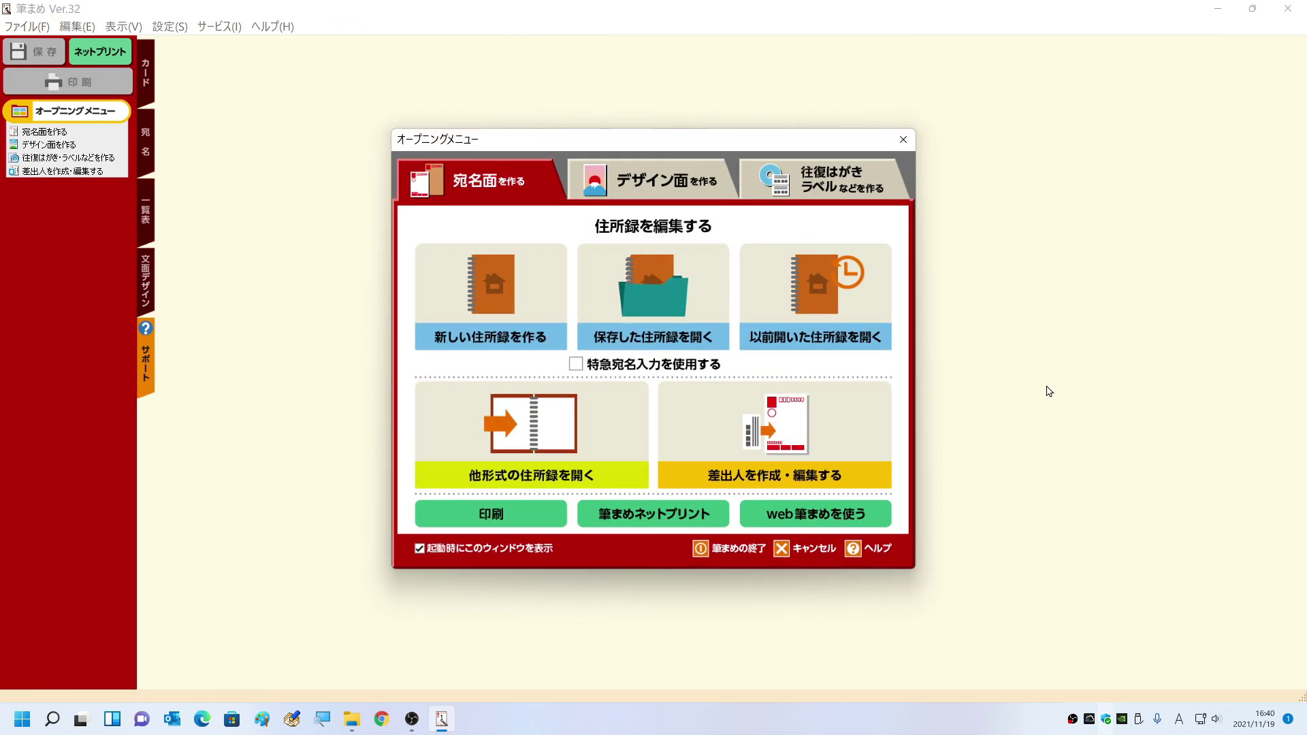
{"action": "left_click", "coordinate": [645, 298]}
{"action": "left_click", "coordinate": [643, 308]}
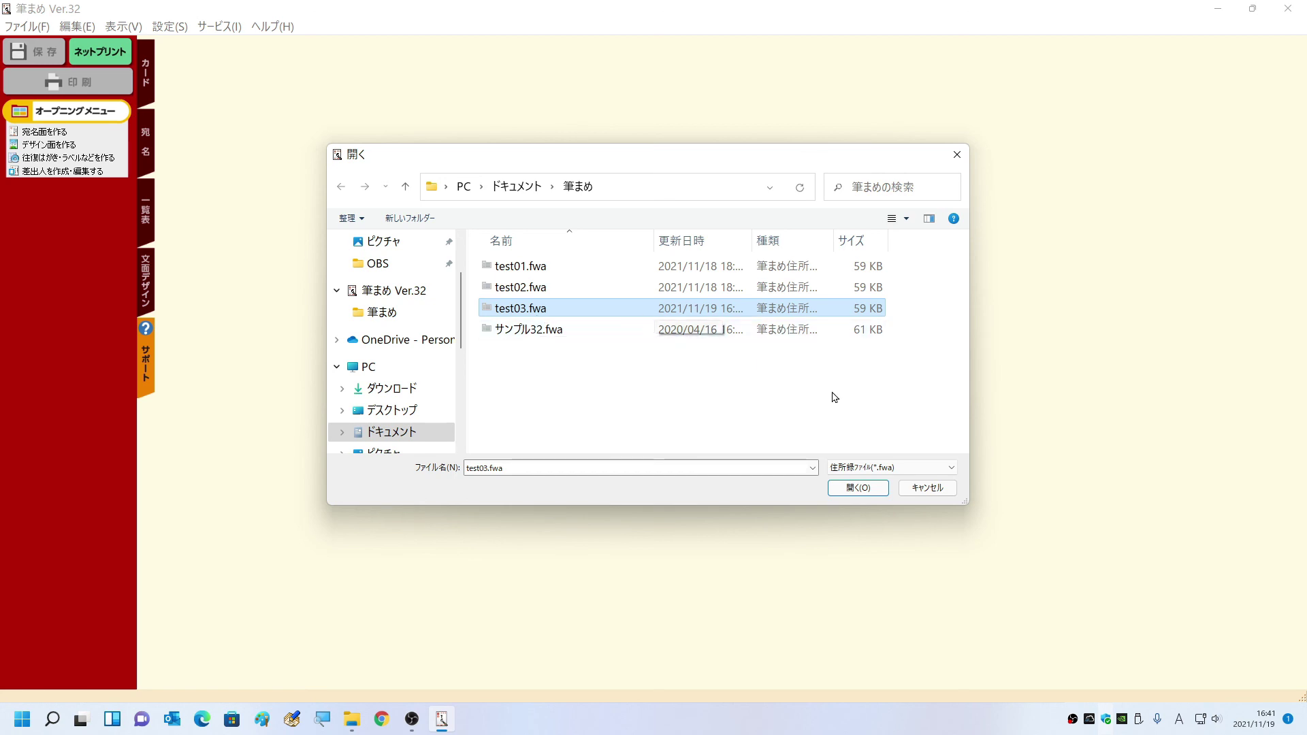
{"action": "left_click", "coordinate": [856, 488]}
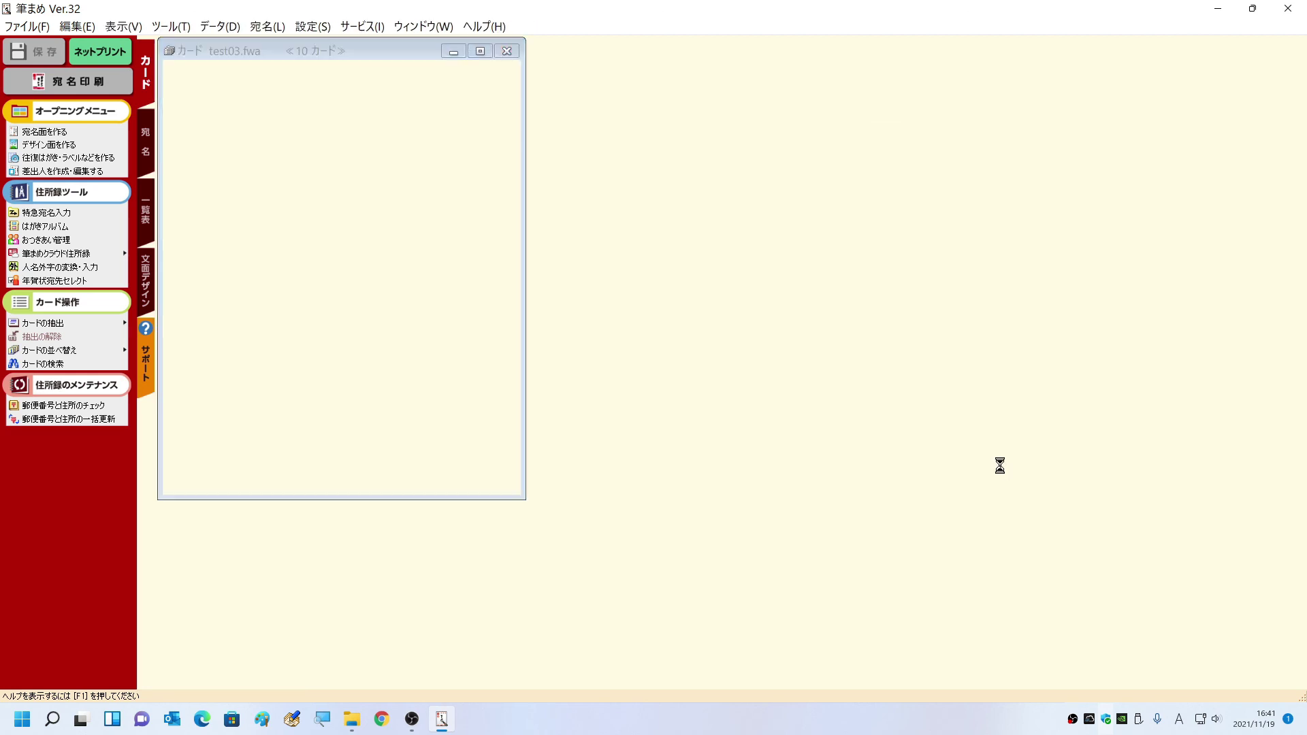